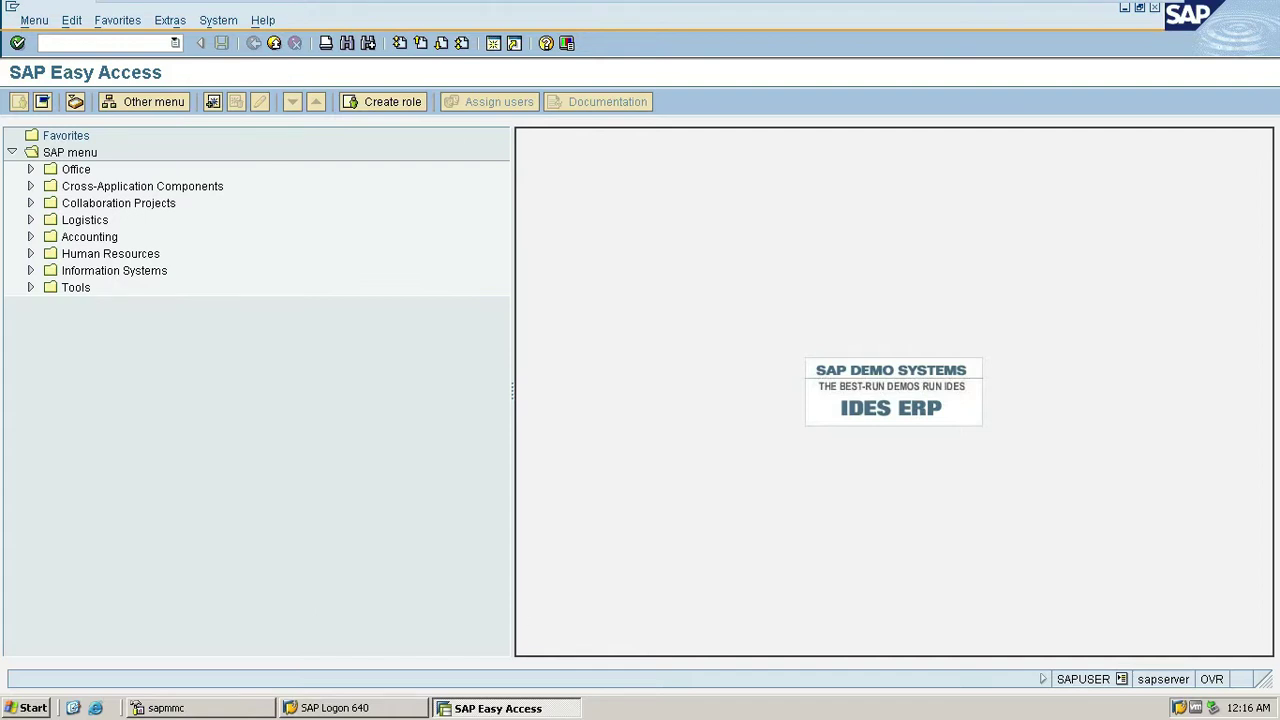
Create two additional SAP sessions from the SAP Easy Access screen, checking the first one before returning to the original session.
left_click(45, 43)
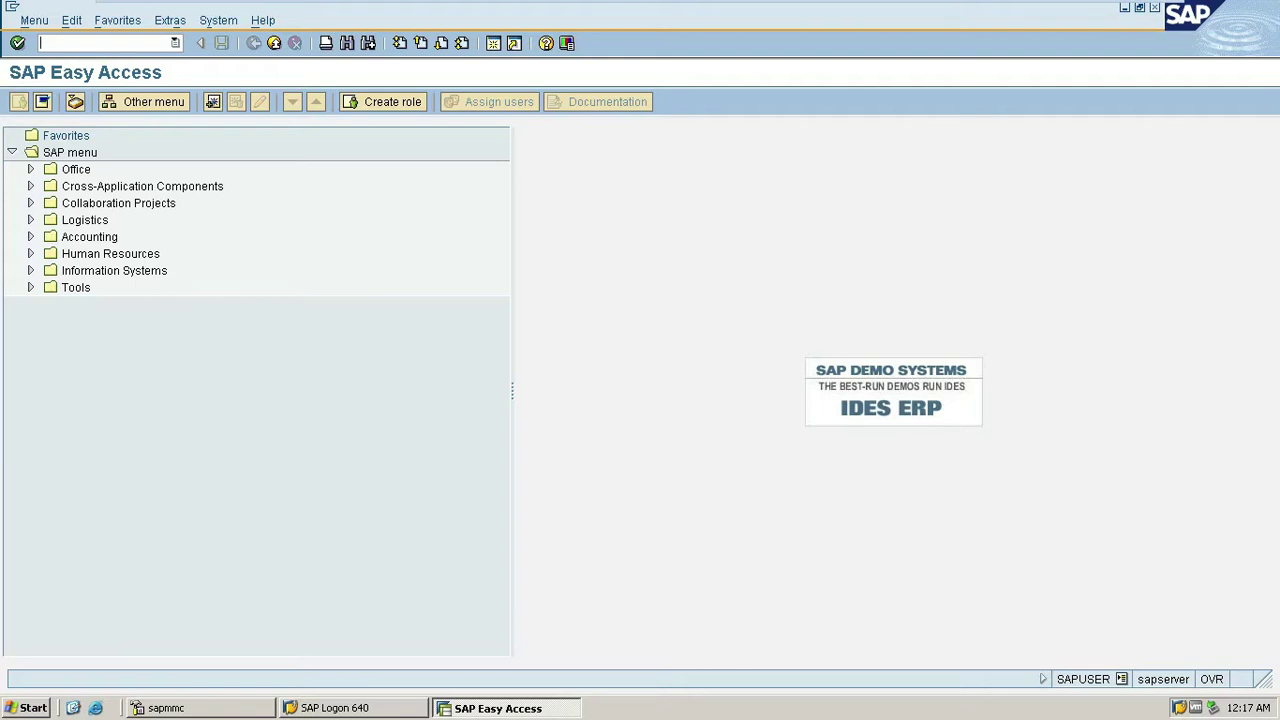
left_click(100, 42)
left_click(492, 43)
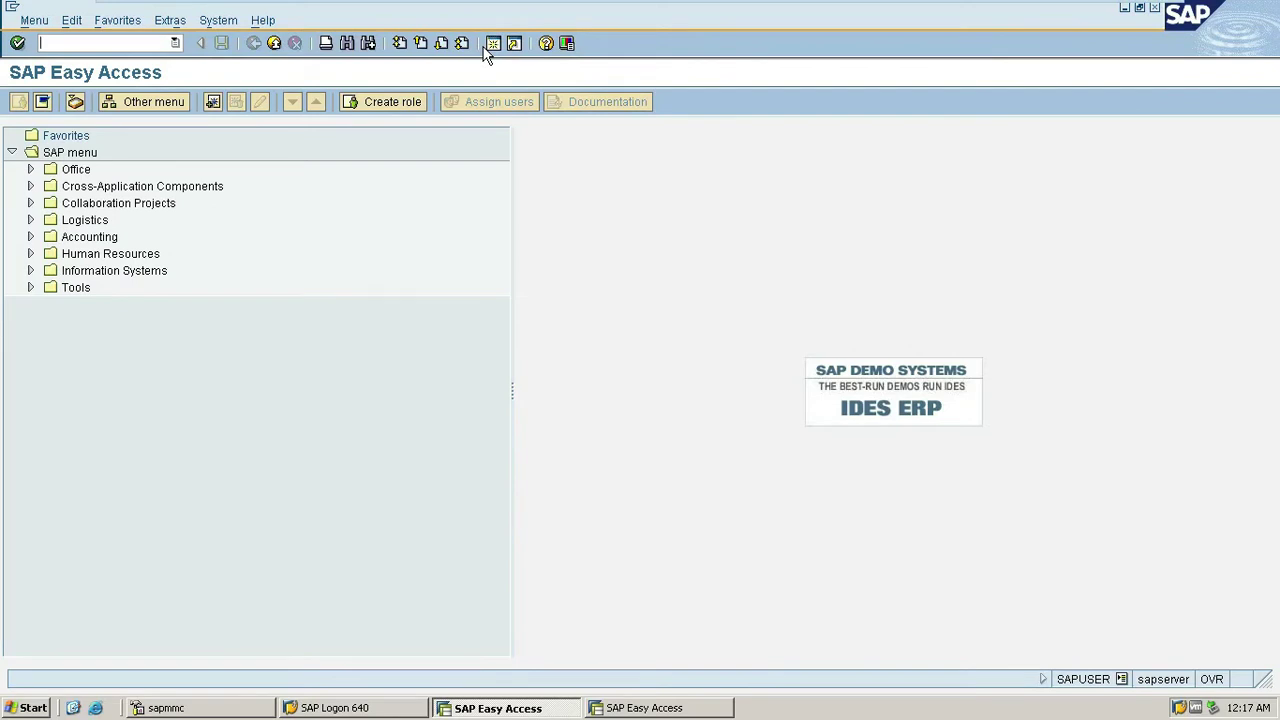
left_click(668, 710)
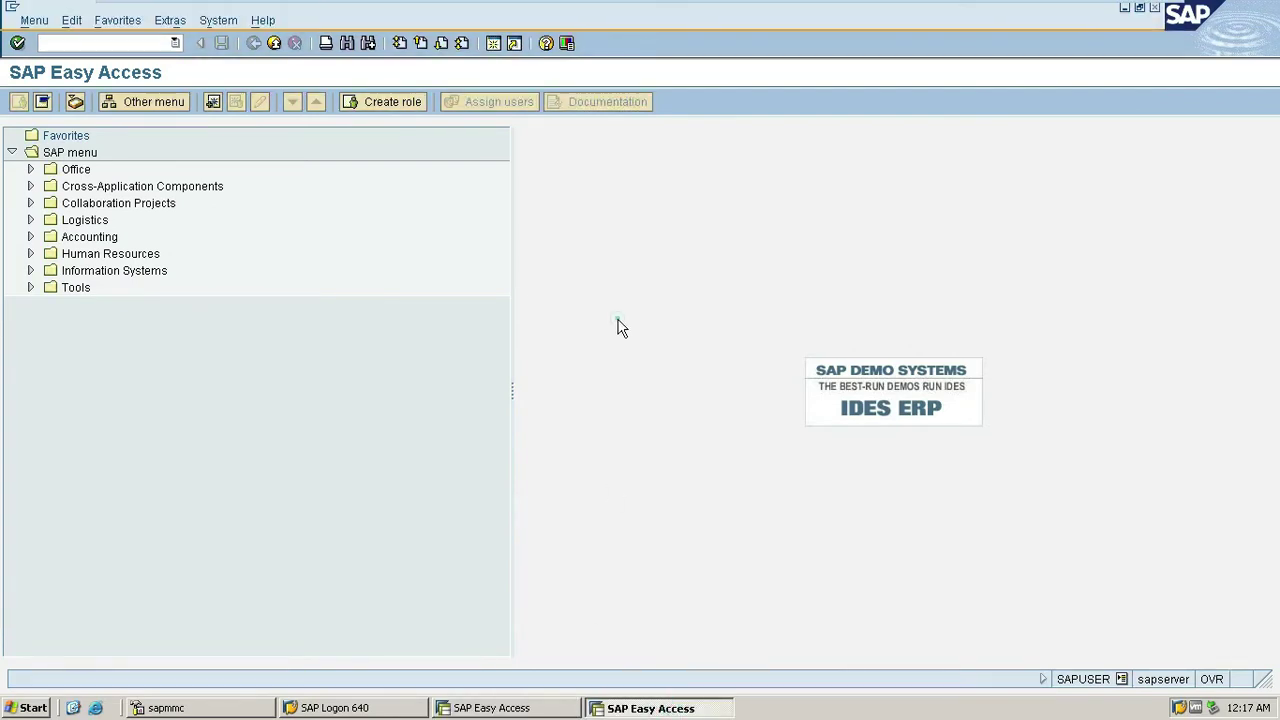
left_click(515, 708)
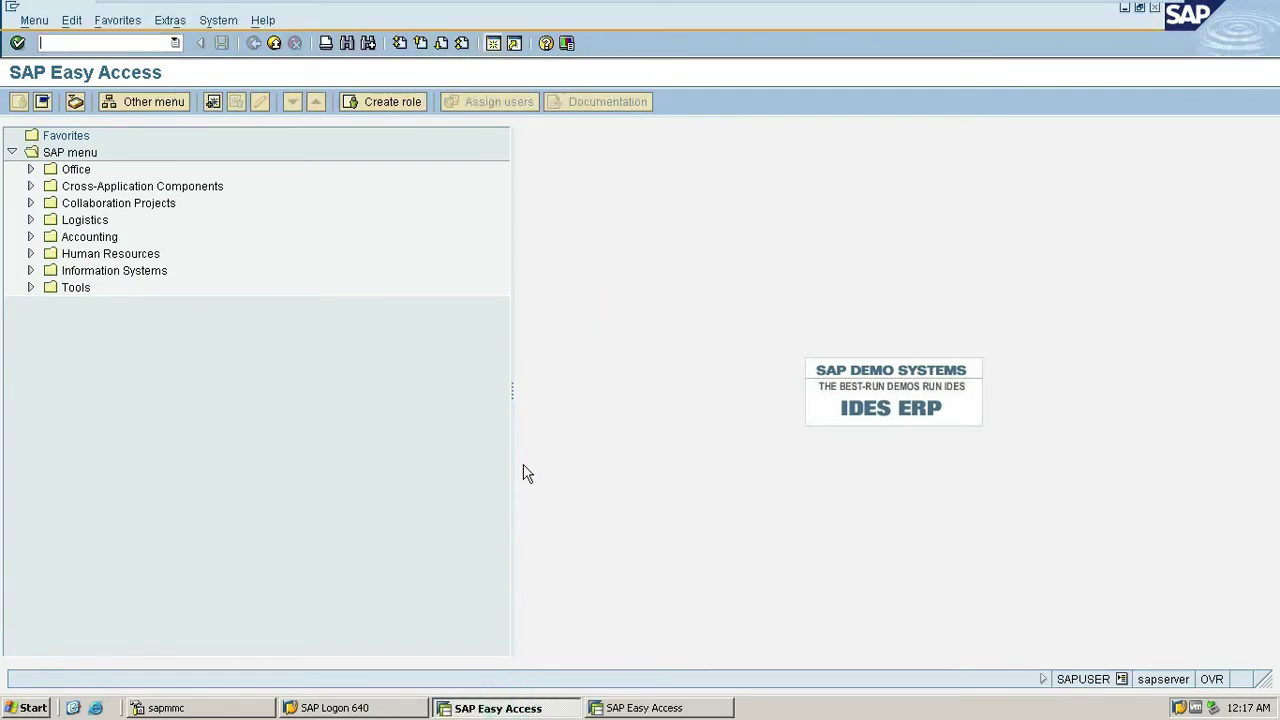
left_click(497, 44)
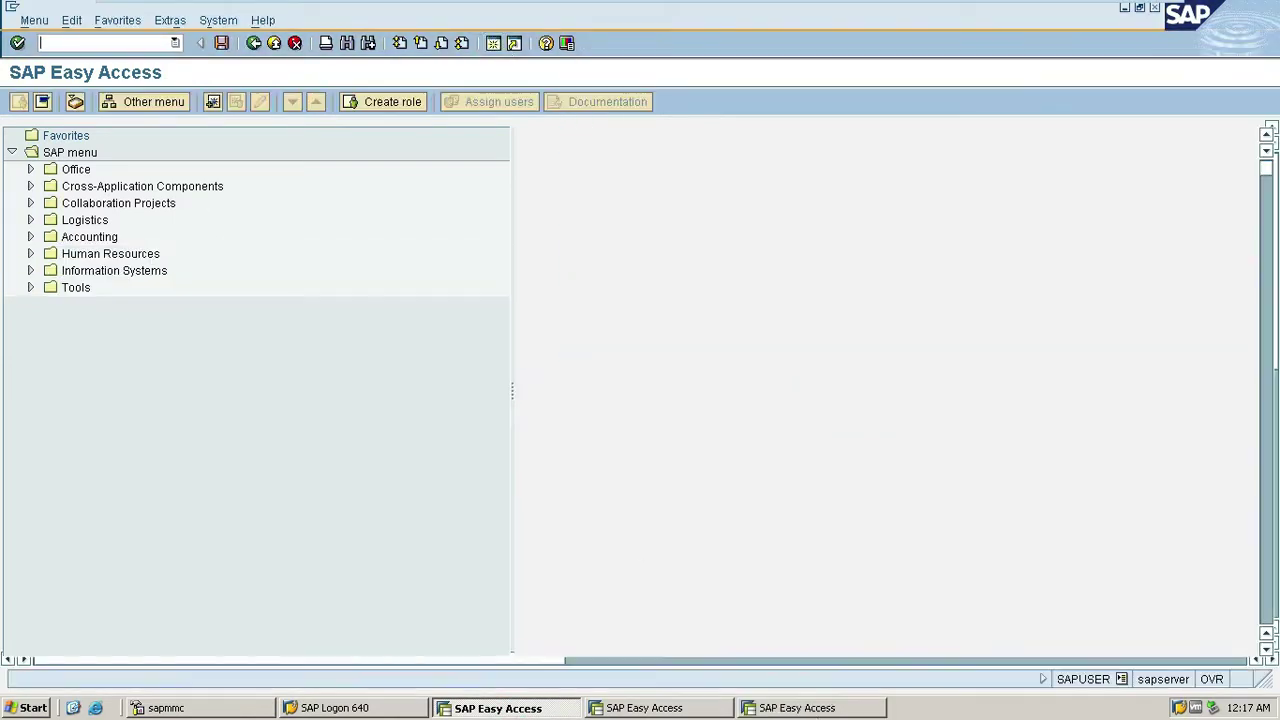
Close both additional SAP sessions, keeping only the original one.
right_click(810, 707)
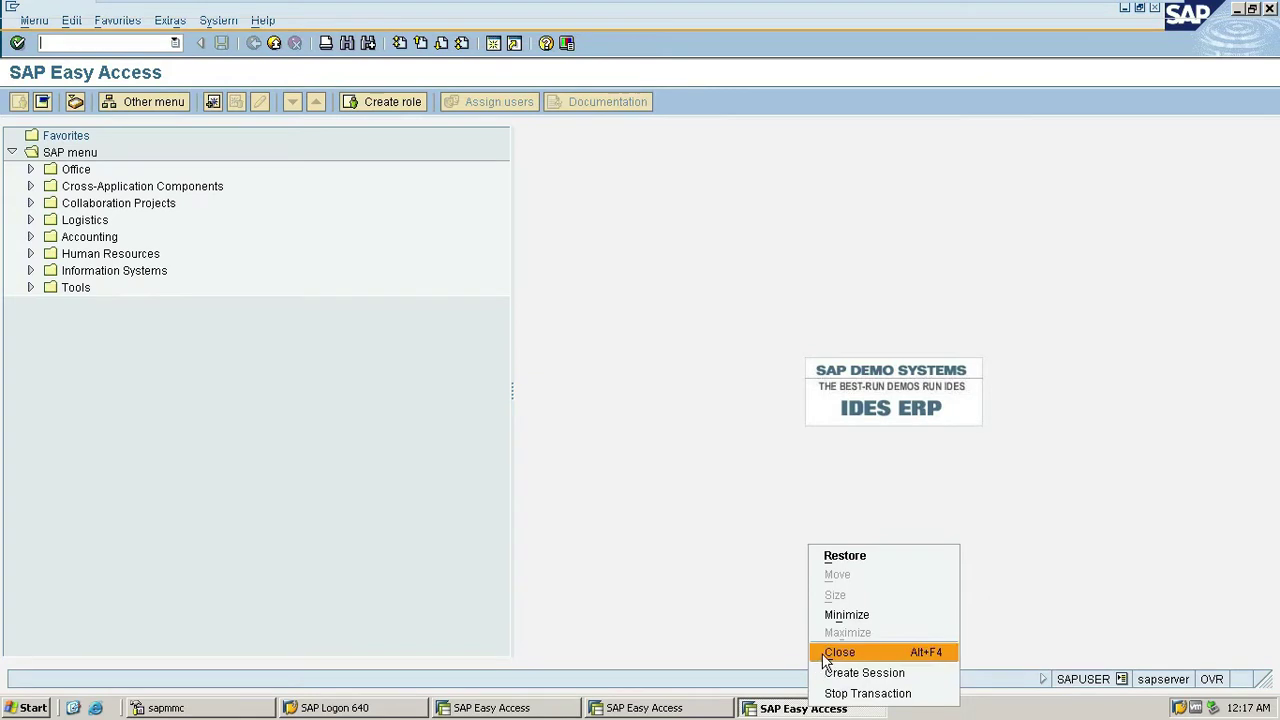
left_click(838, 652)
right_click(666, 709)
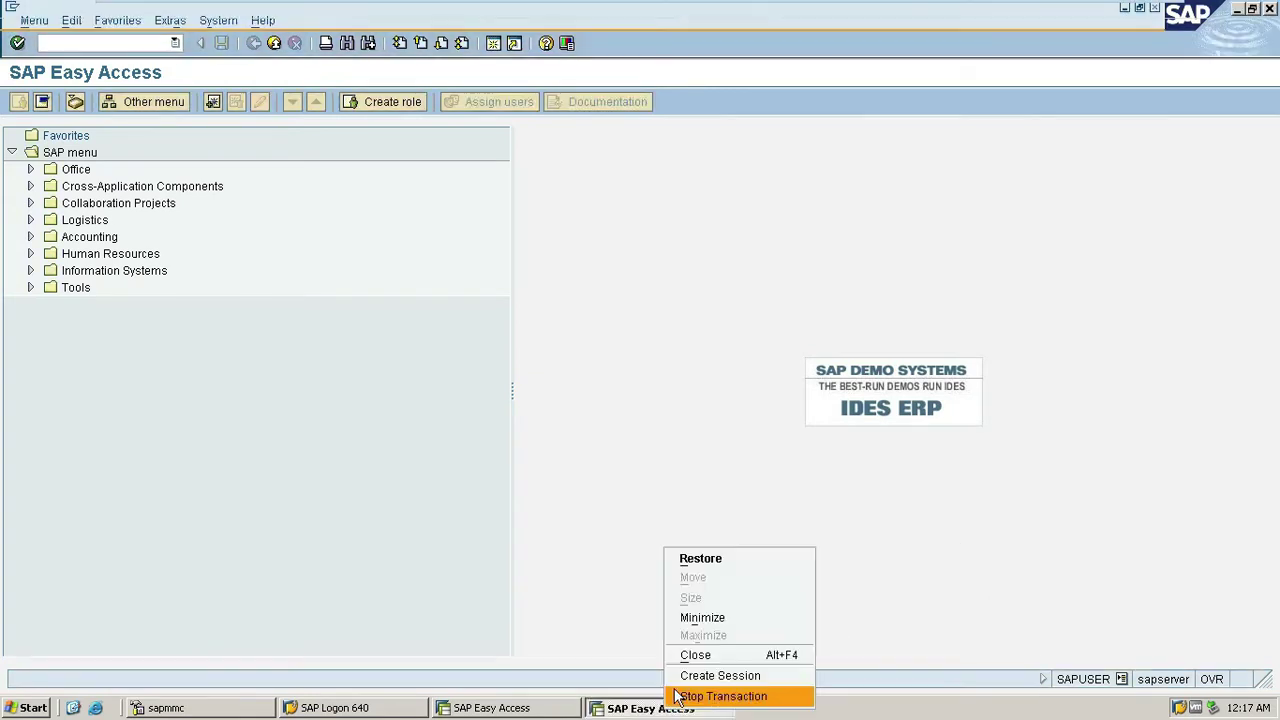
left_click(695, 655)
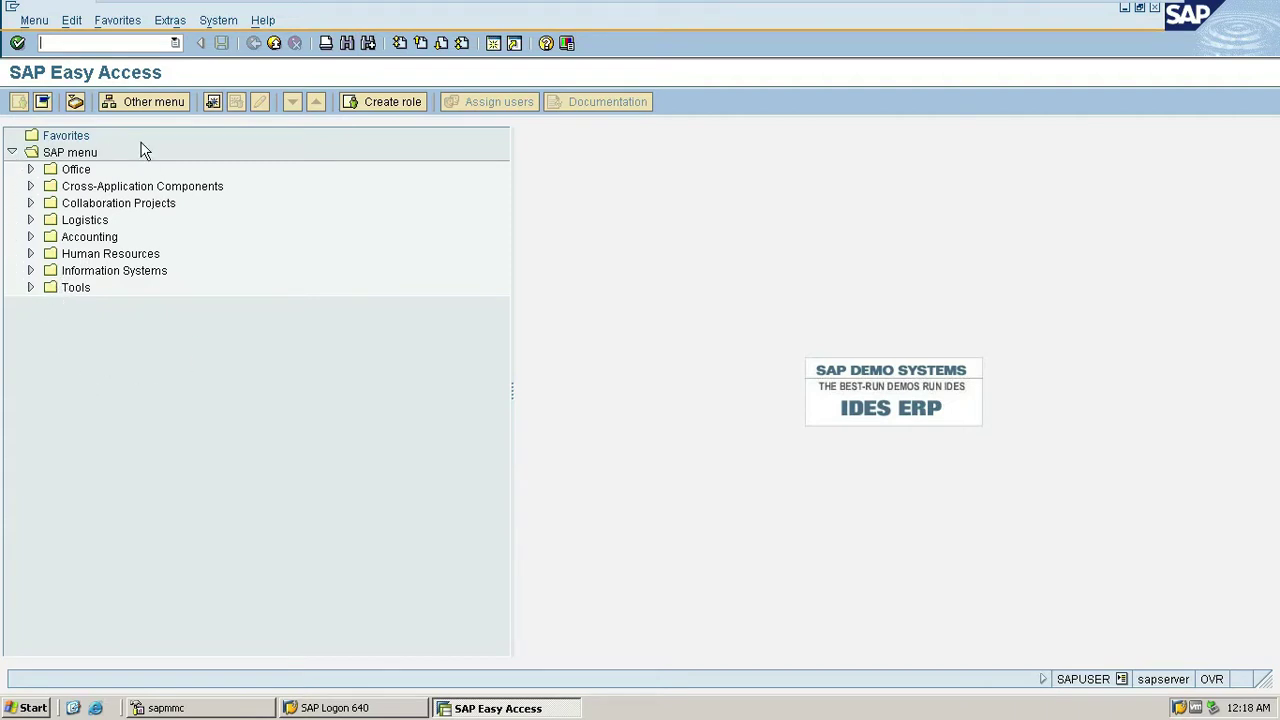
Examine the Accounting, Financial Accounting and General Ledger folders in the SAP menu tree and collapse them again.
left_click(30, 237)
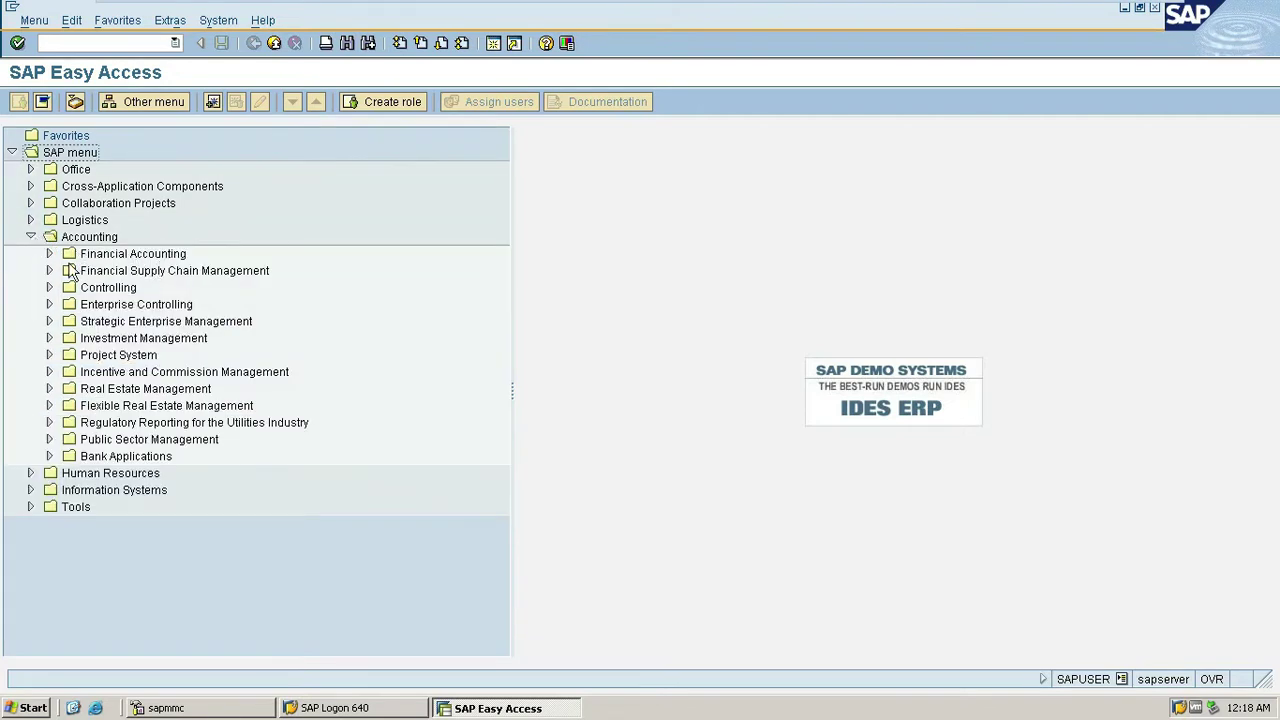
left_click(49, 254)
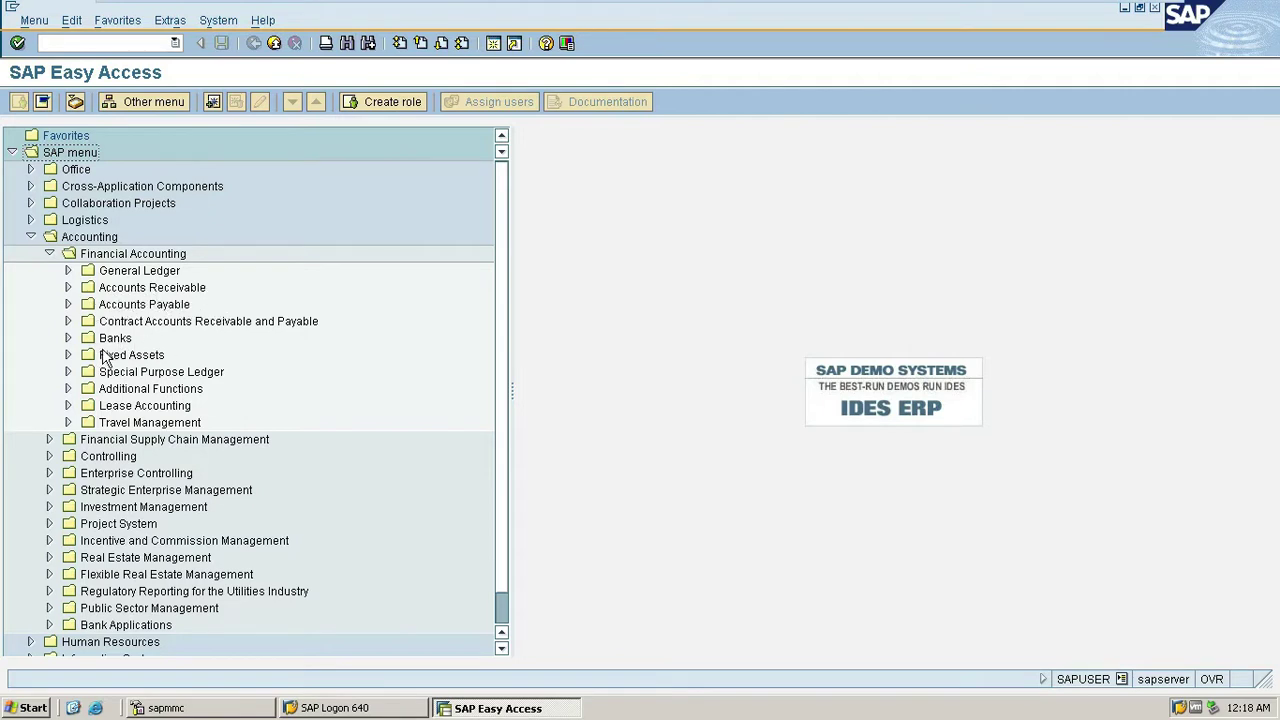
left_click(67, 270)
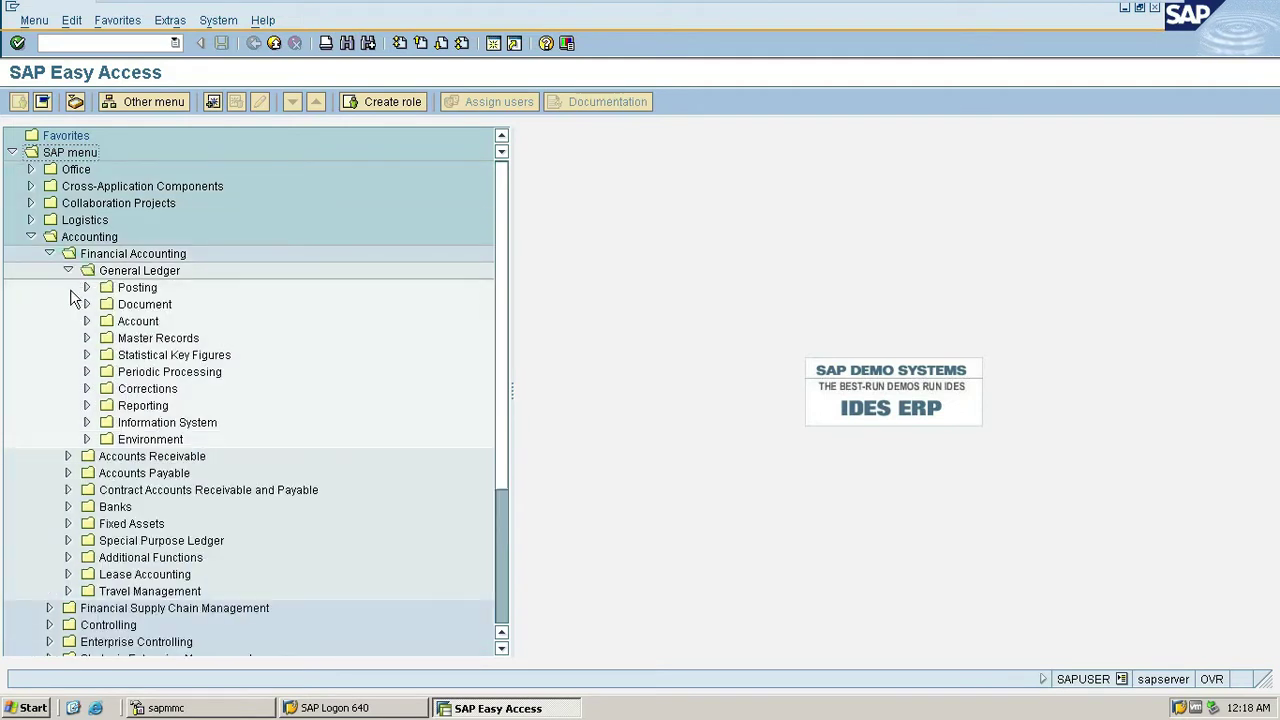
left_click(11, 152)
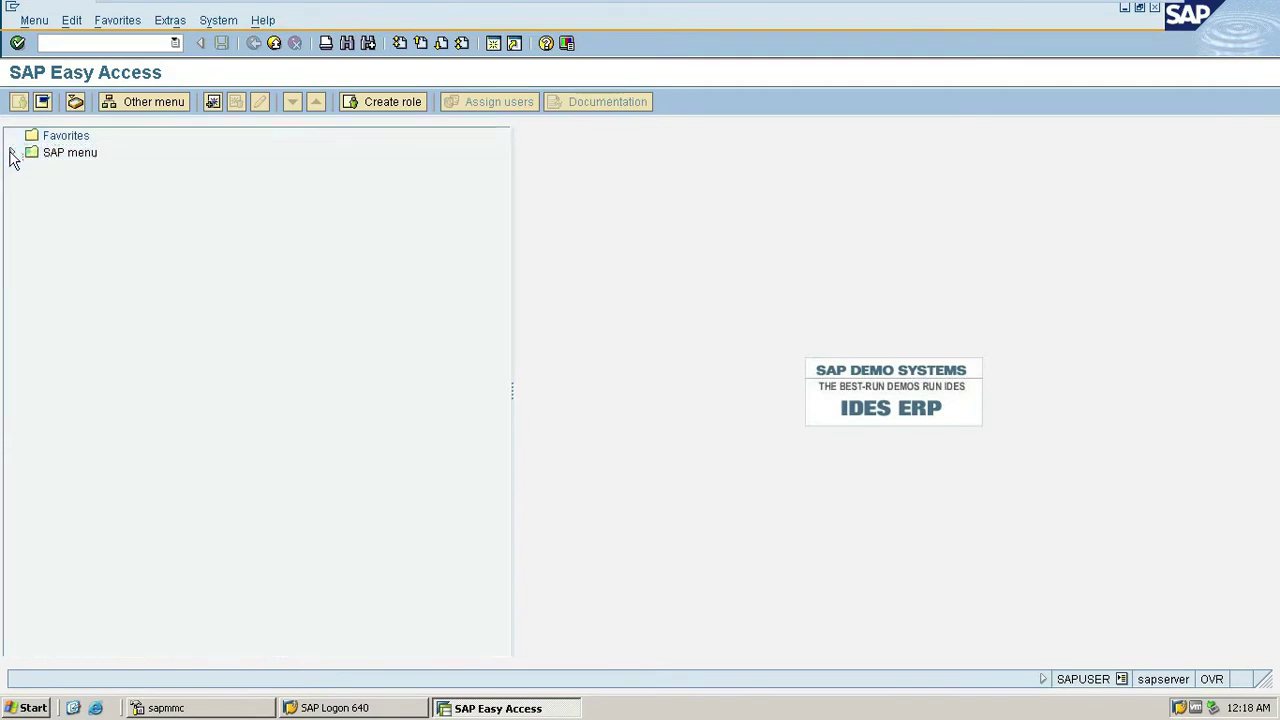
left_click(11, 152)
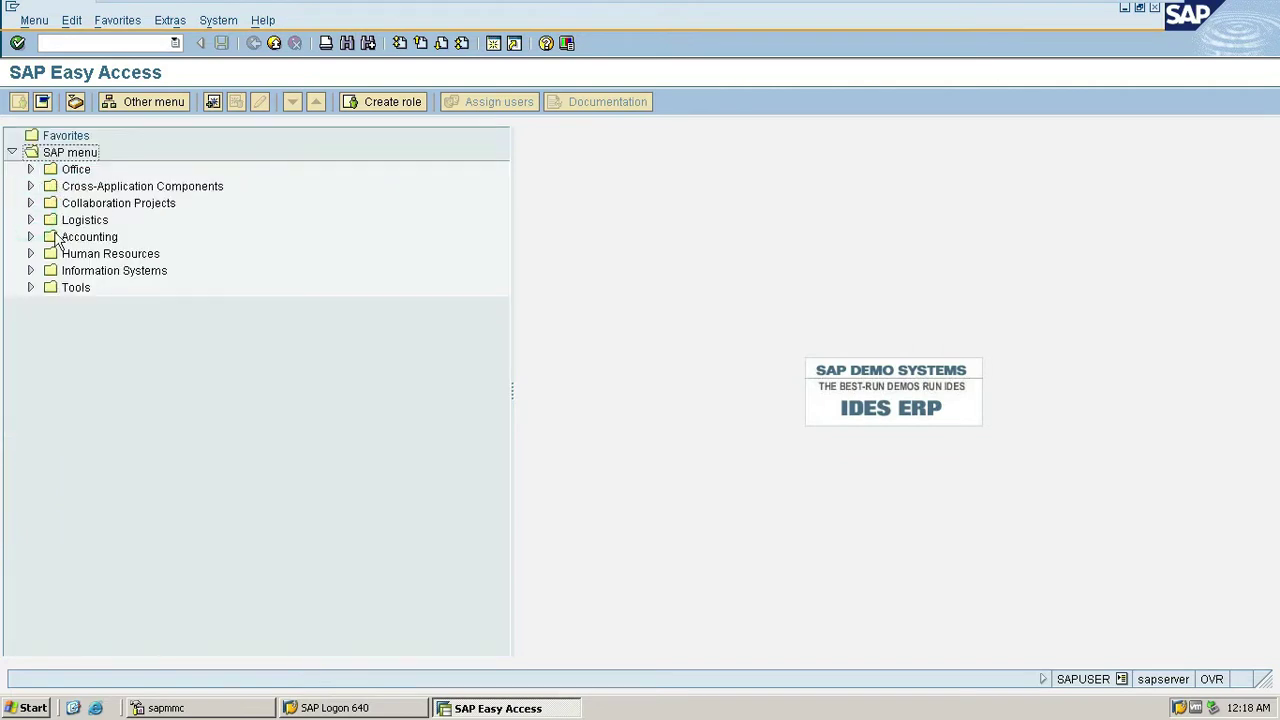
left_click(30, 237)
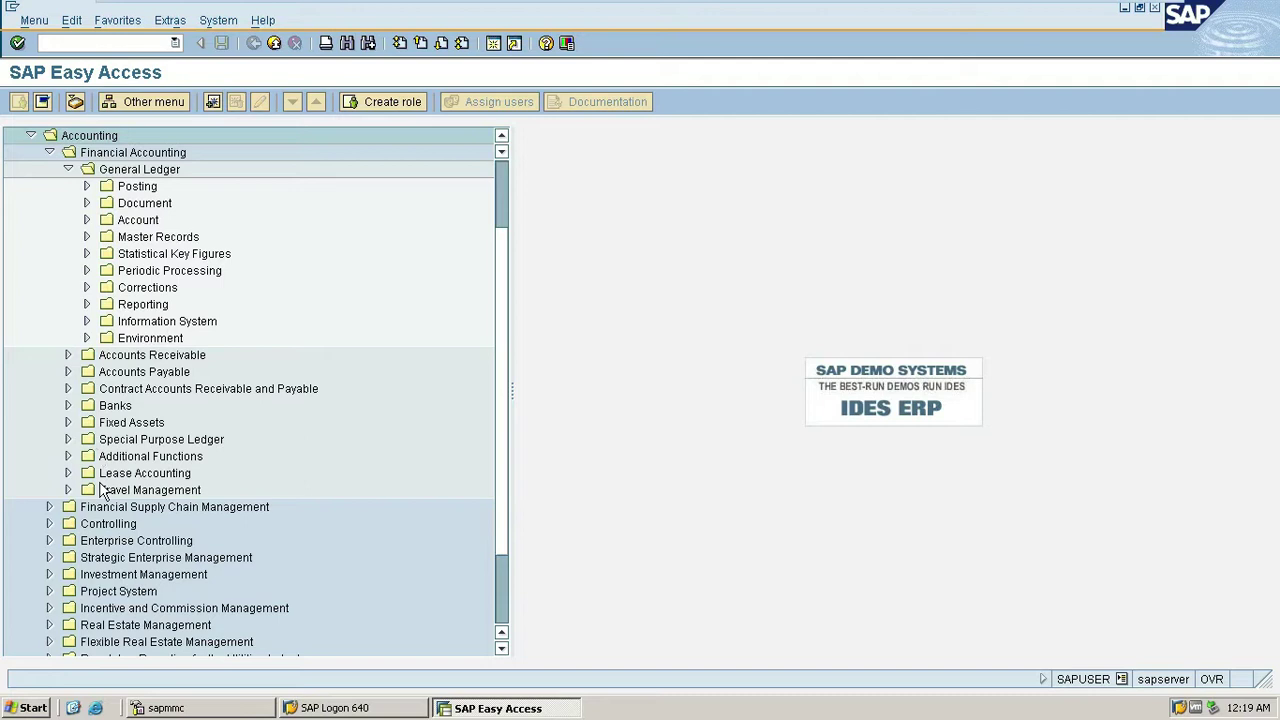
left_click(68, 169)
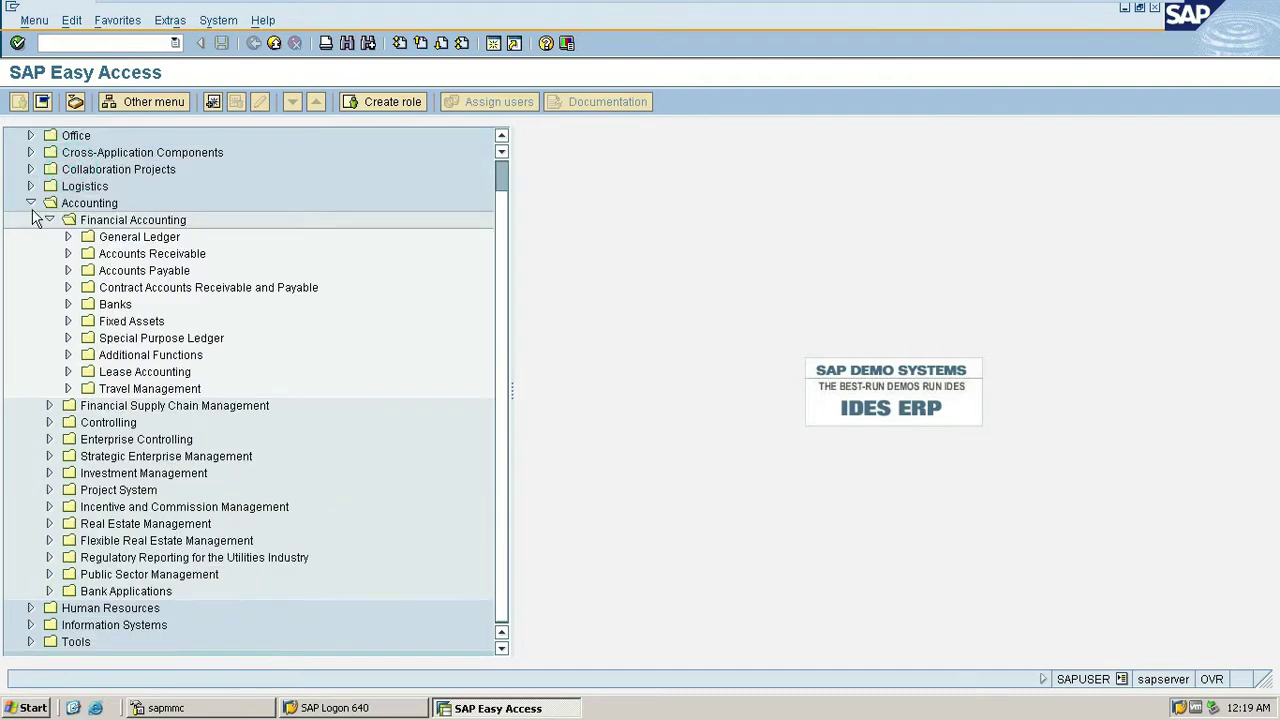
left_click(30, 204)
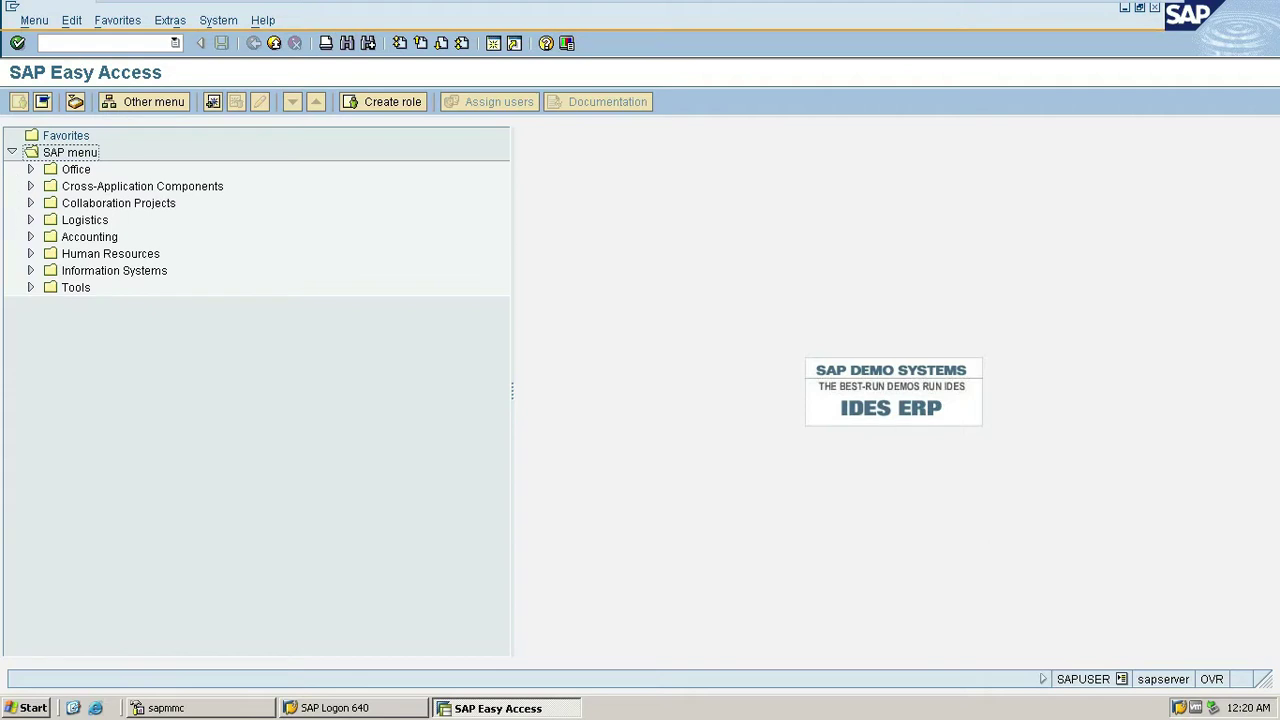
Run transaction OX15 to open the overview of internal trading partners.
left_click(82, 42)
type("/nox15")
key("BackSpace")
key("BackSpace")
key("BackSpace")
key("BackSpace")
key("BackSpace")
key("BackSpace")
type("0X15")
key("Return")
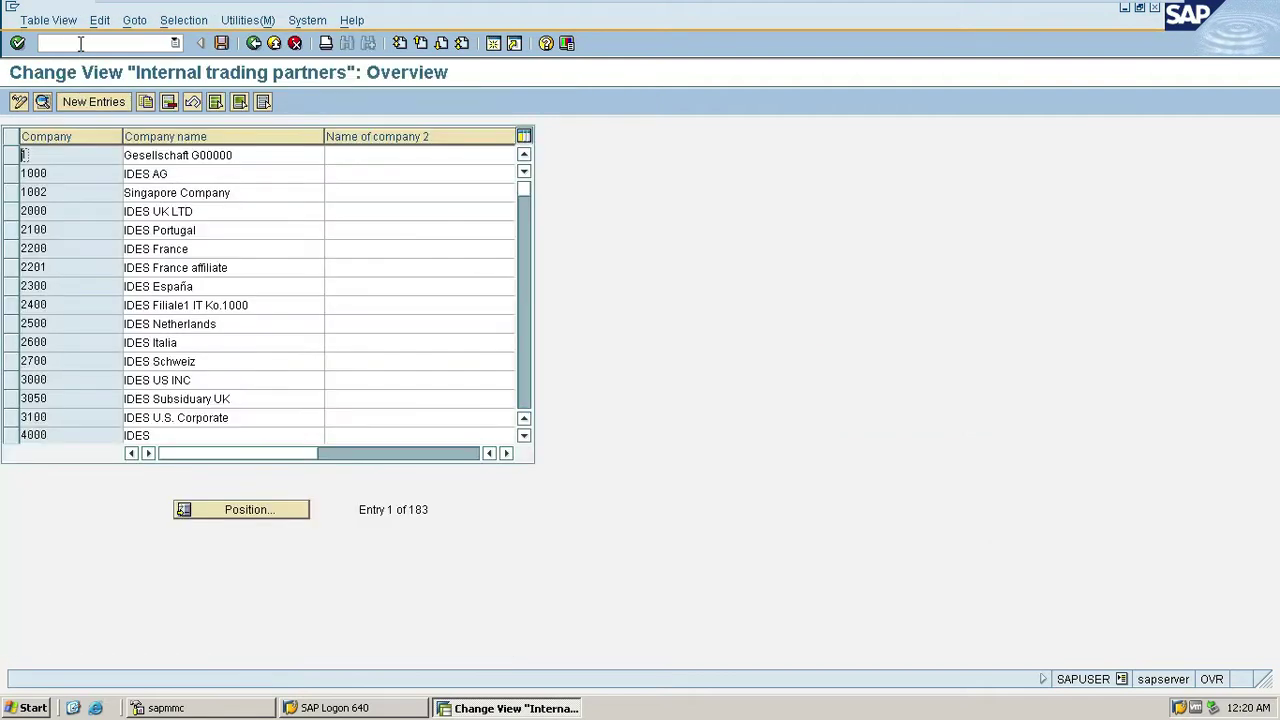
Create a new company entry with the ID TCSCOM and the name TCS CONSULTANT COMAPANY.
left_click(113, 106)
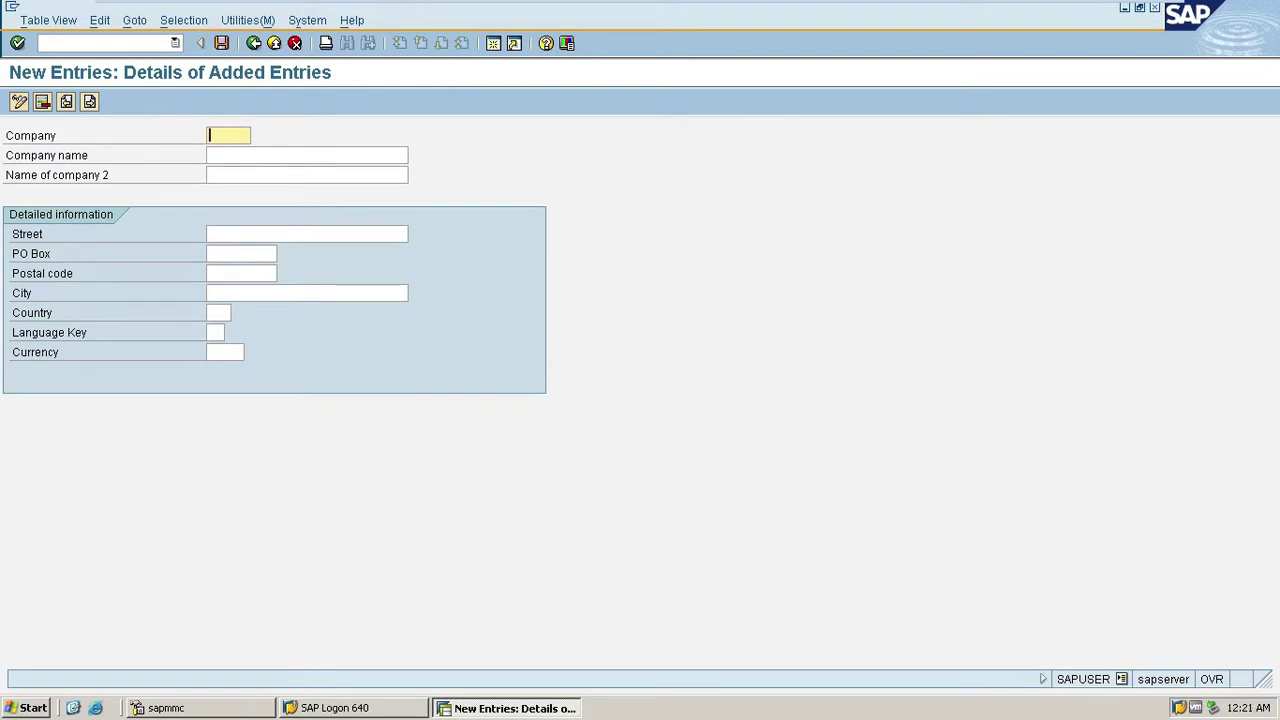
type("TCSCOM")
left_click(240, 157)
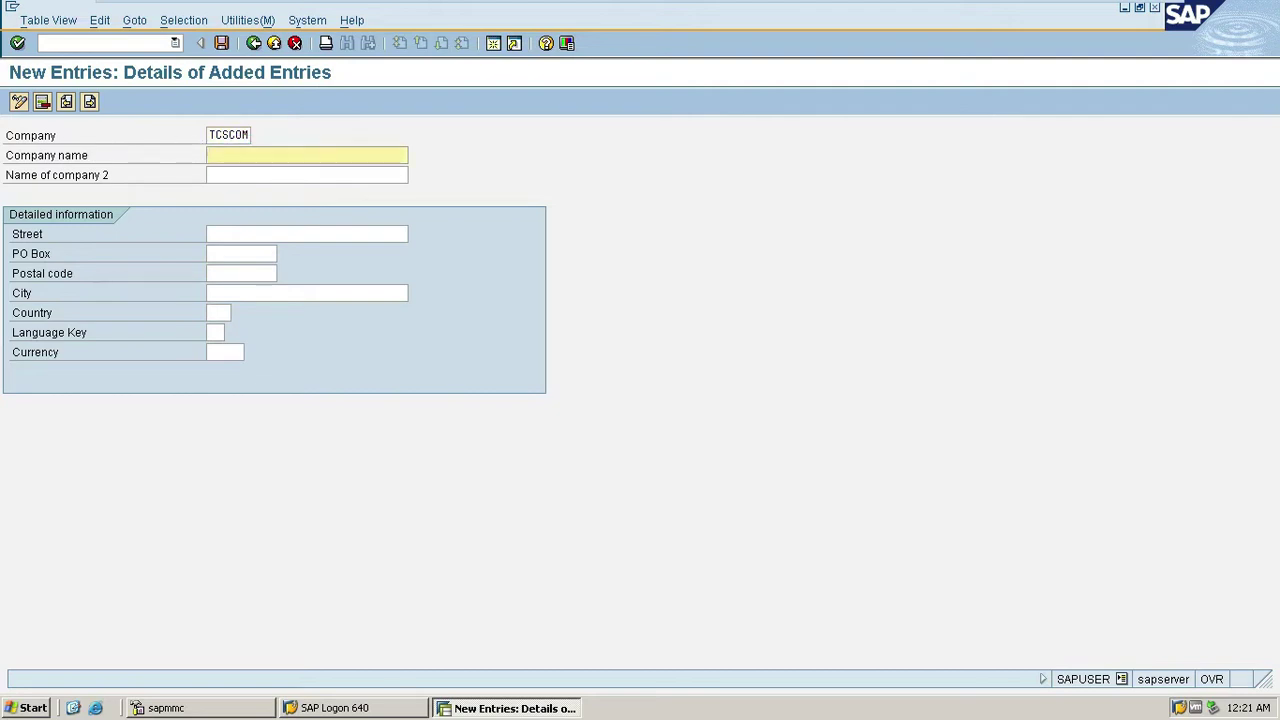
type("TCS CONSULTANT CO")
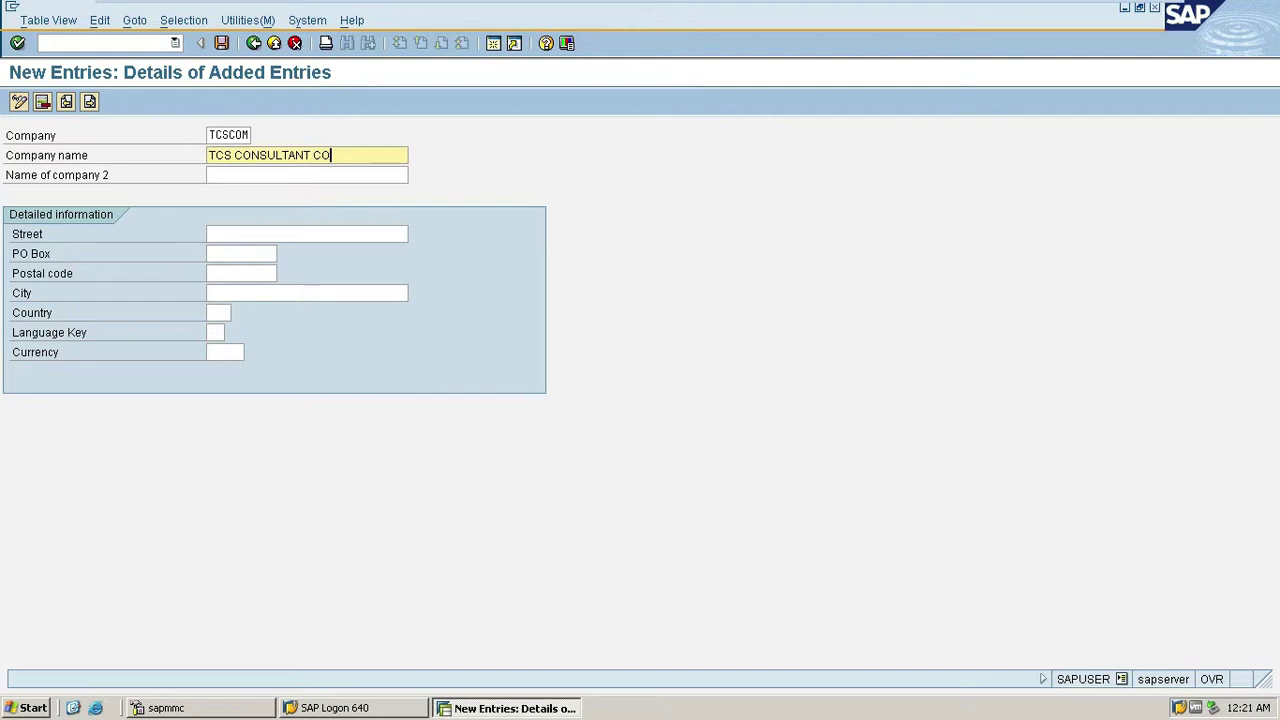
type("MAPANY")
Fill in the street and PO box in the new company's detailed information.
left_click(300, 234)
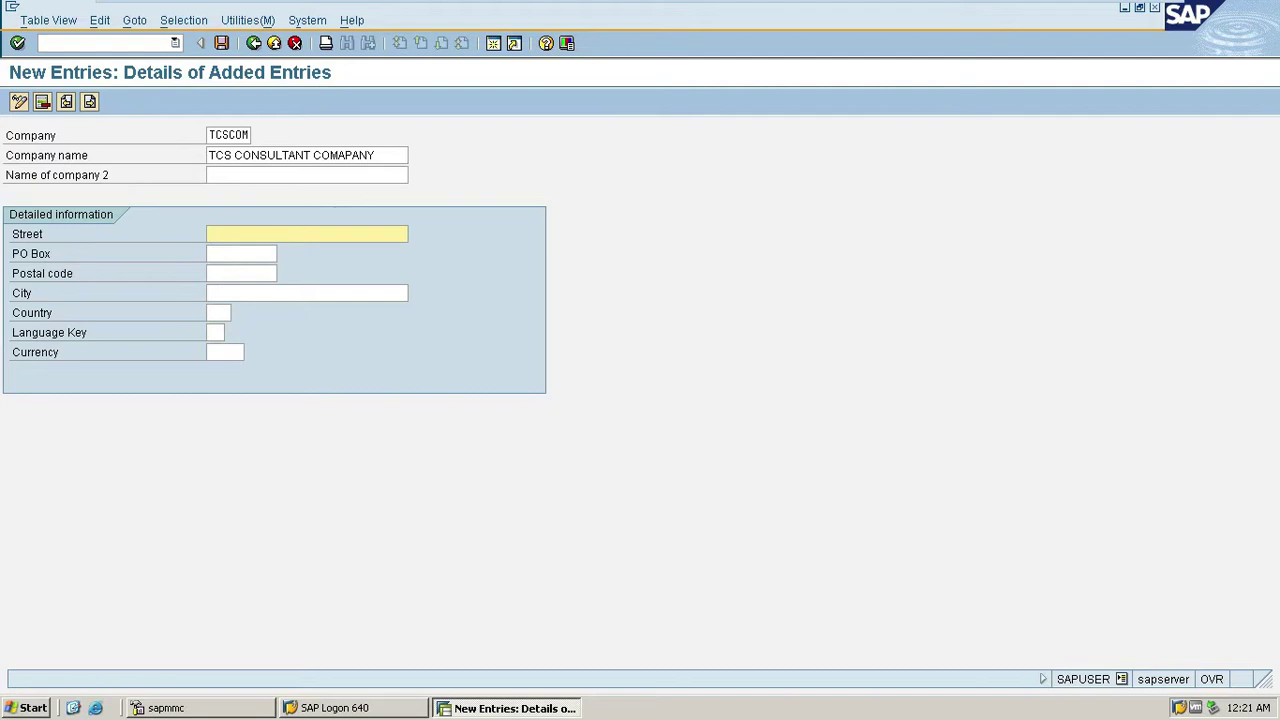
type("KAILASA")
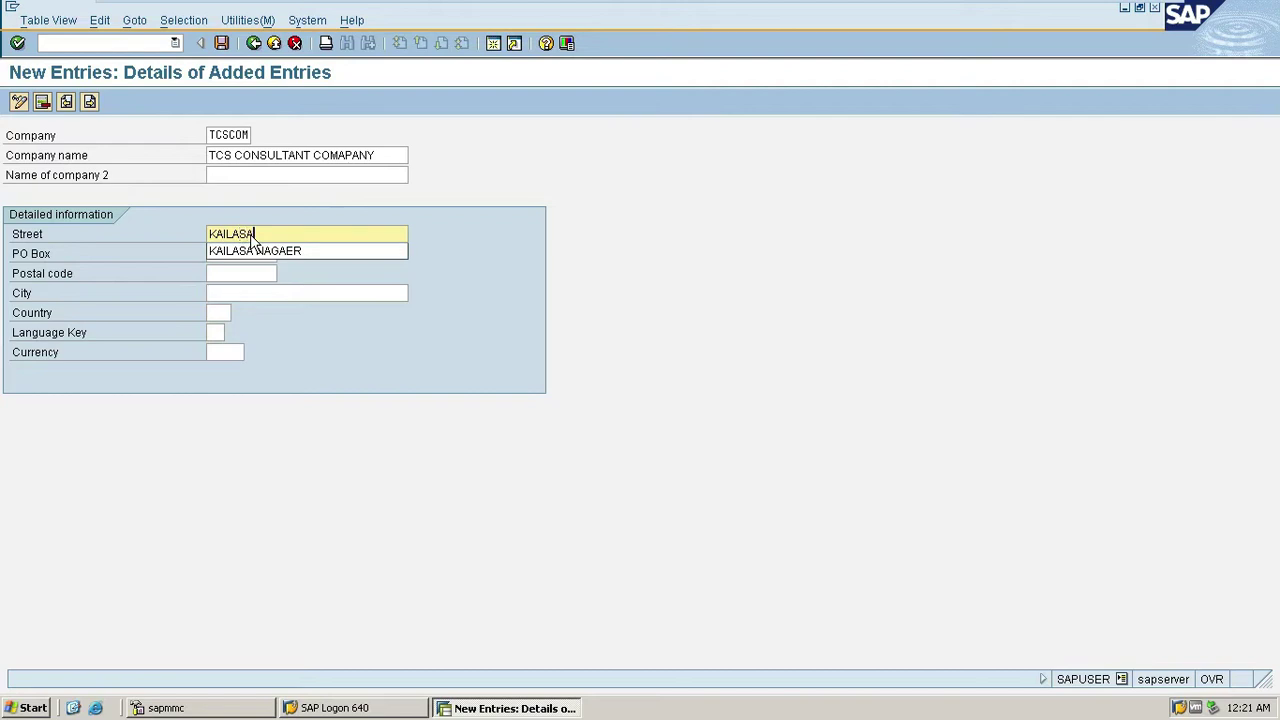
type(" NAGAR")
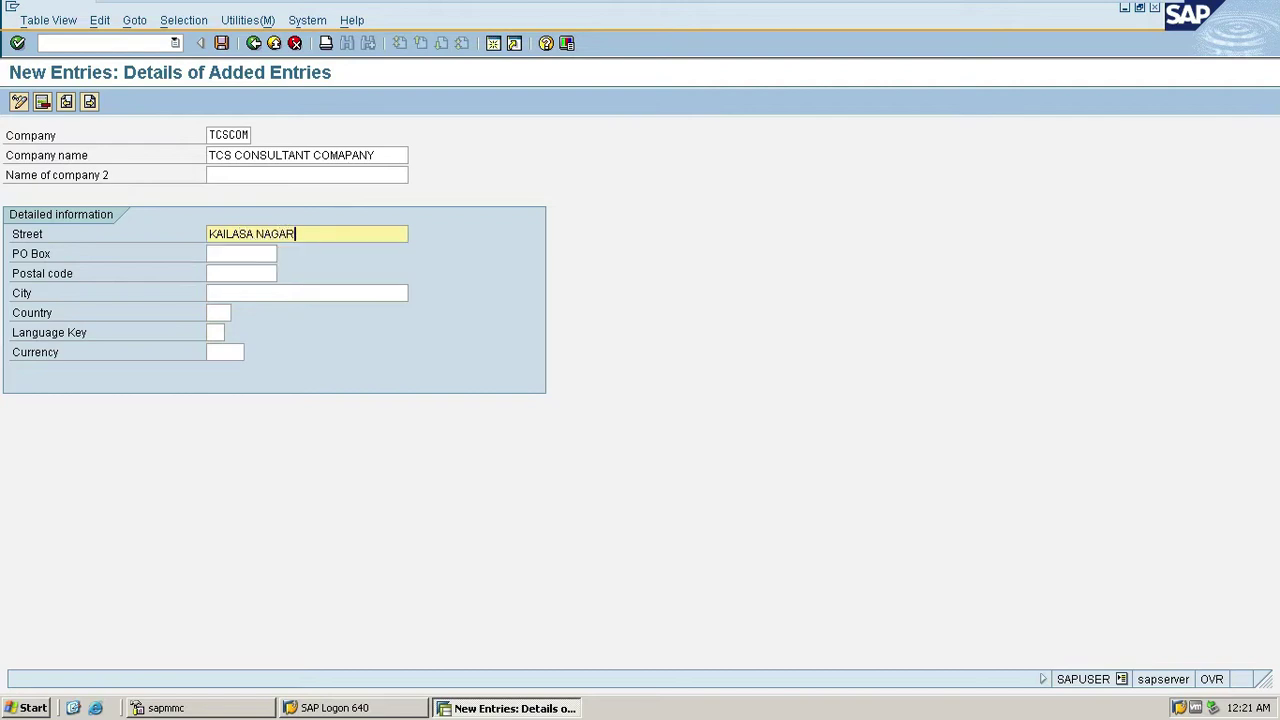
left_click(249, 270)
left_click(249, 252)
type("5")
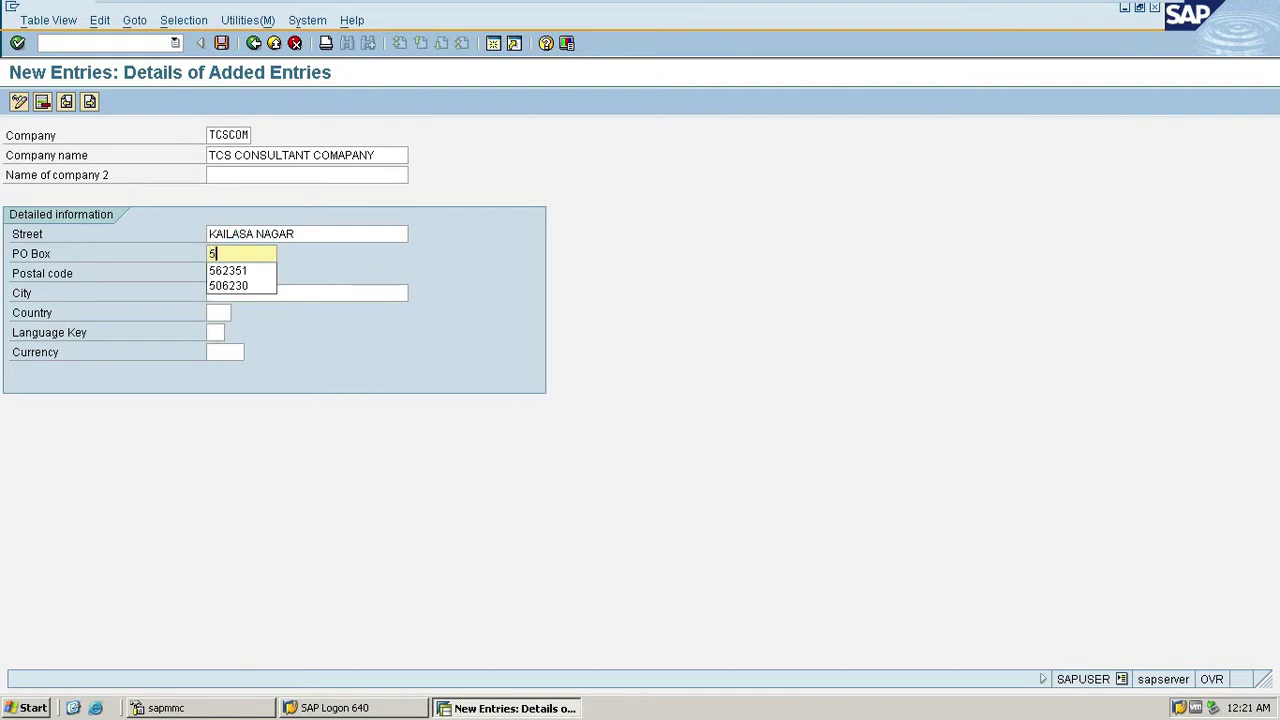
type("00")
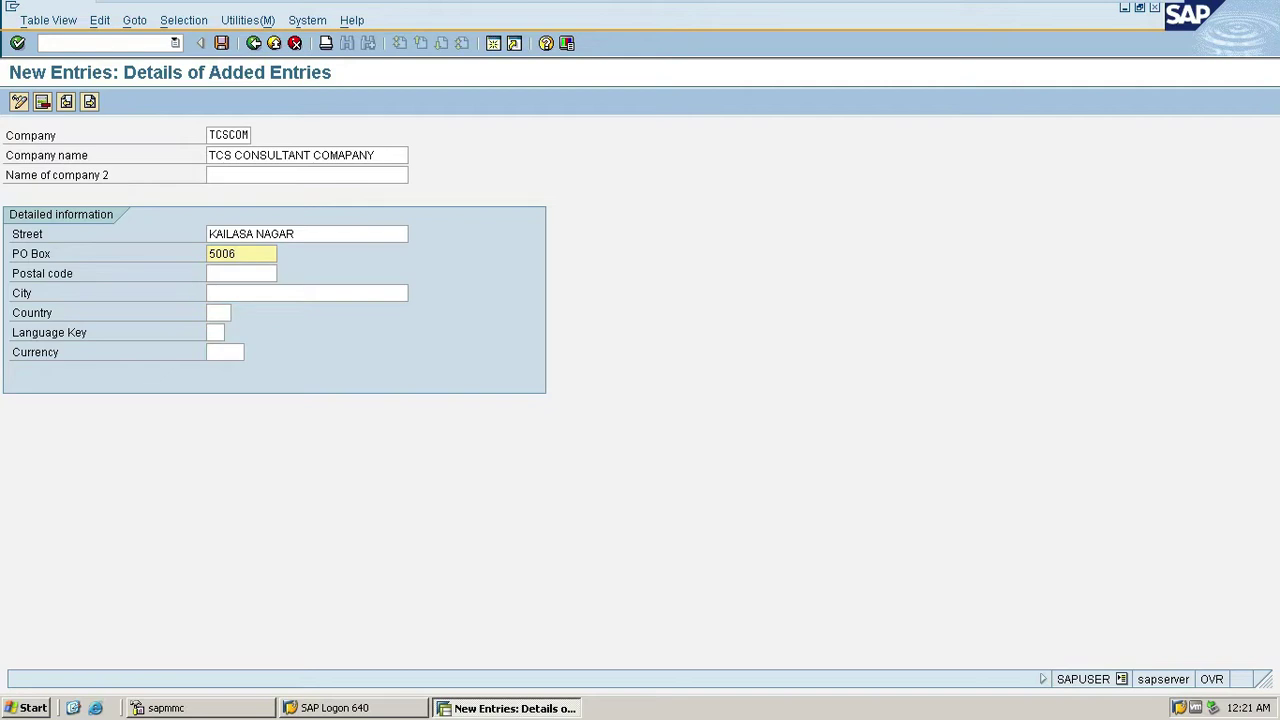
type("310")
double_click(263, 253)
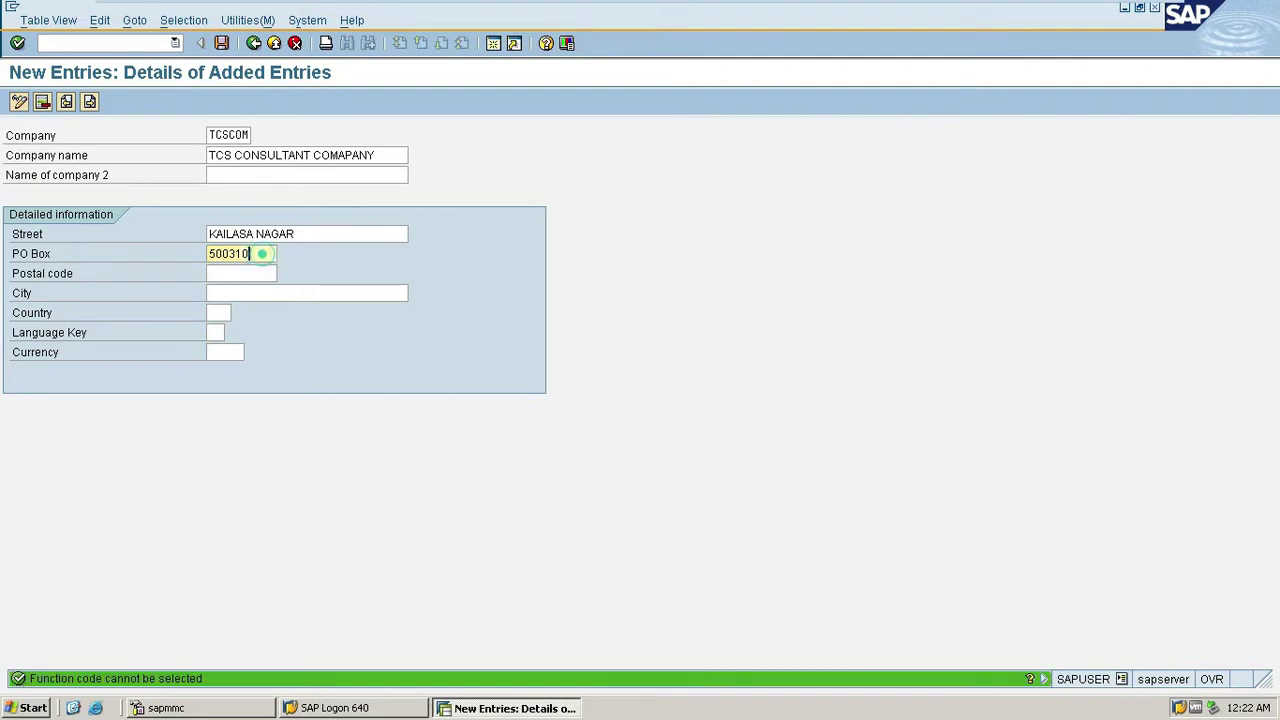
Fill in the company's postal code and set its city to BANGLORE.
left_click(247, 276)
type("500")
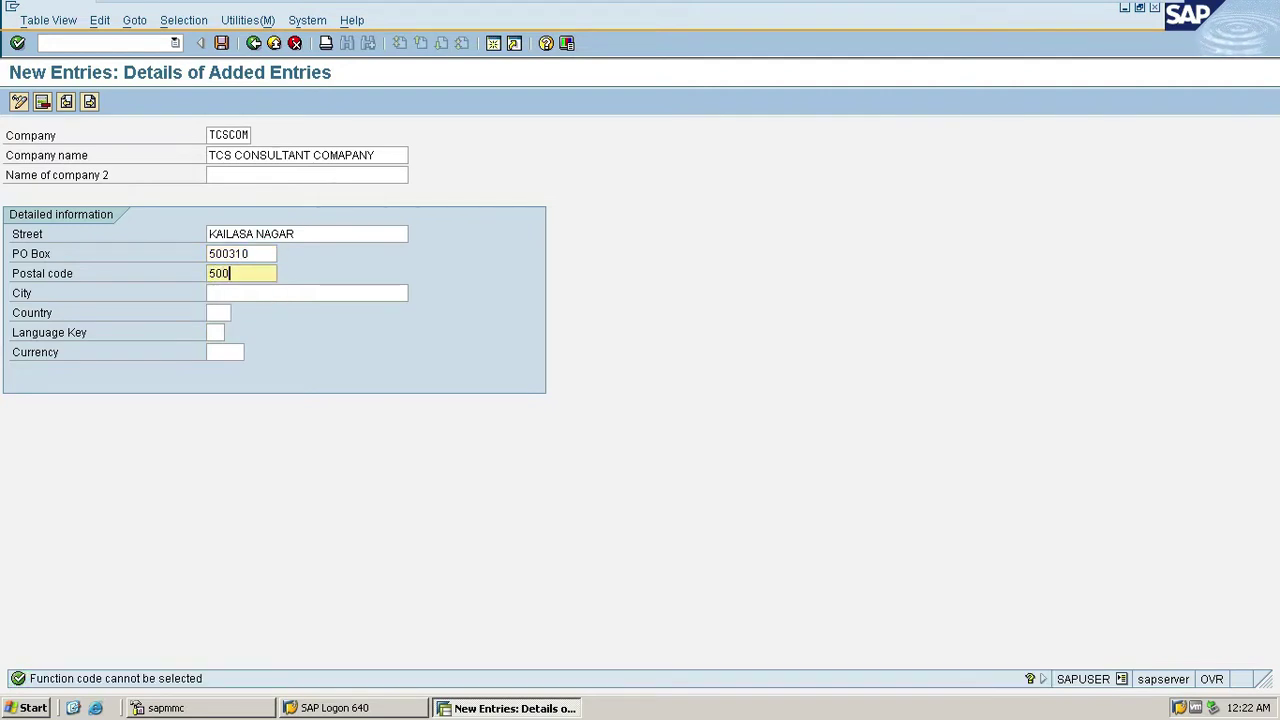
key("BackSpace")
key("BackSpace")
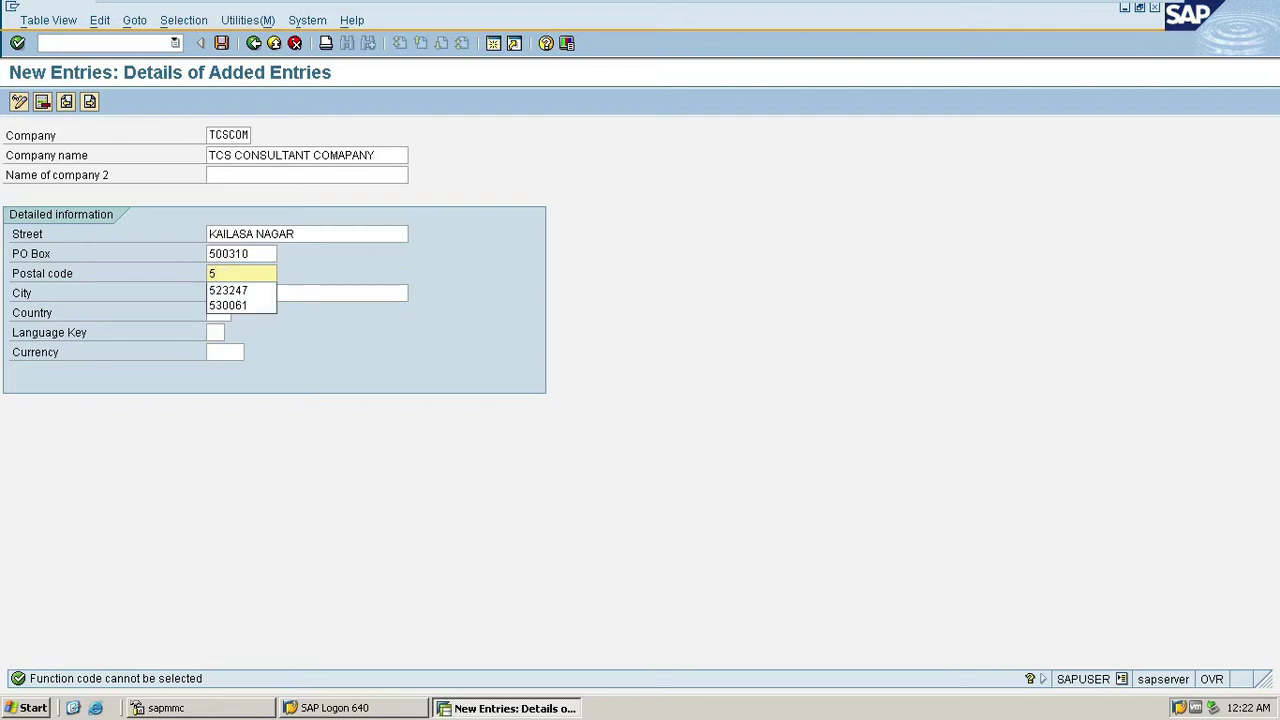
type("00601")
left_click(263, 293)
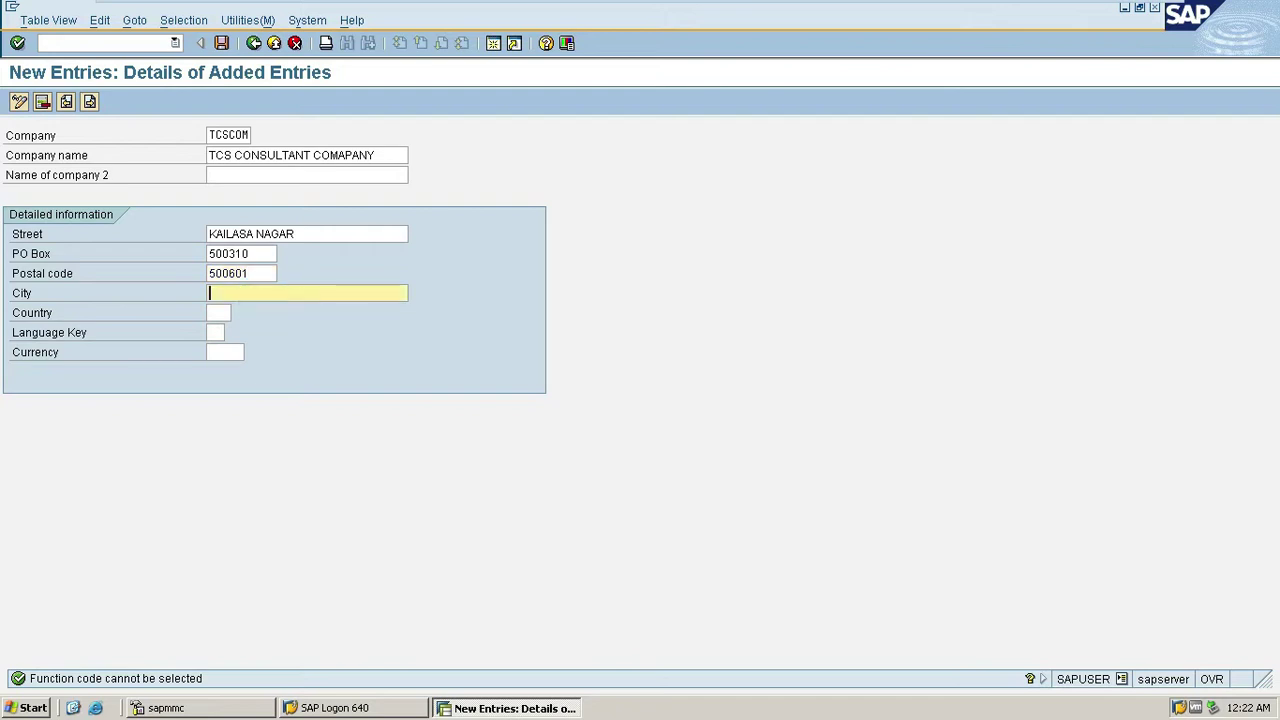
type("BA")
key("BackSpace")
key("BackSpace")
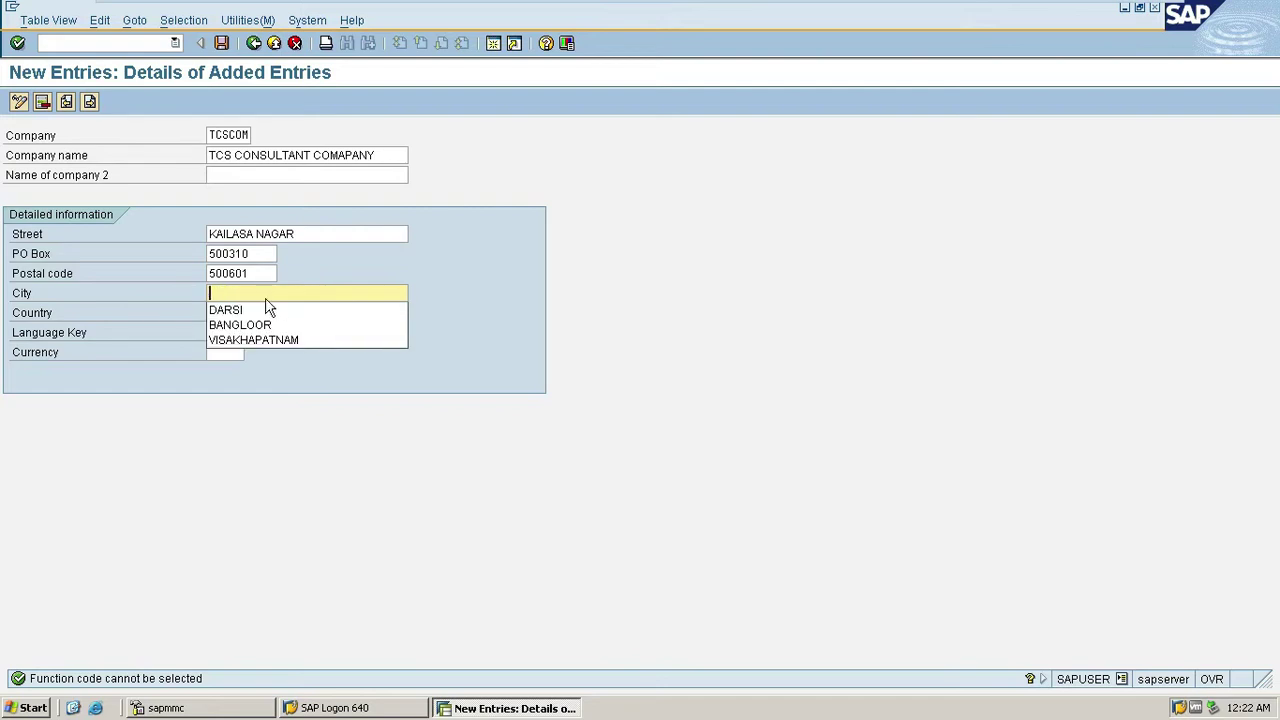
type("BANGLO")
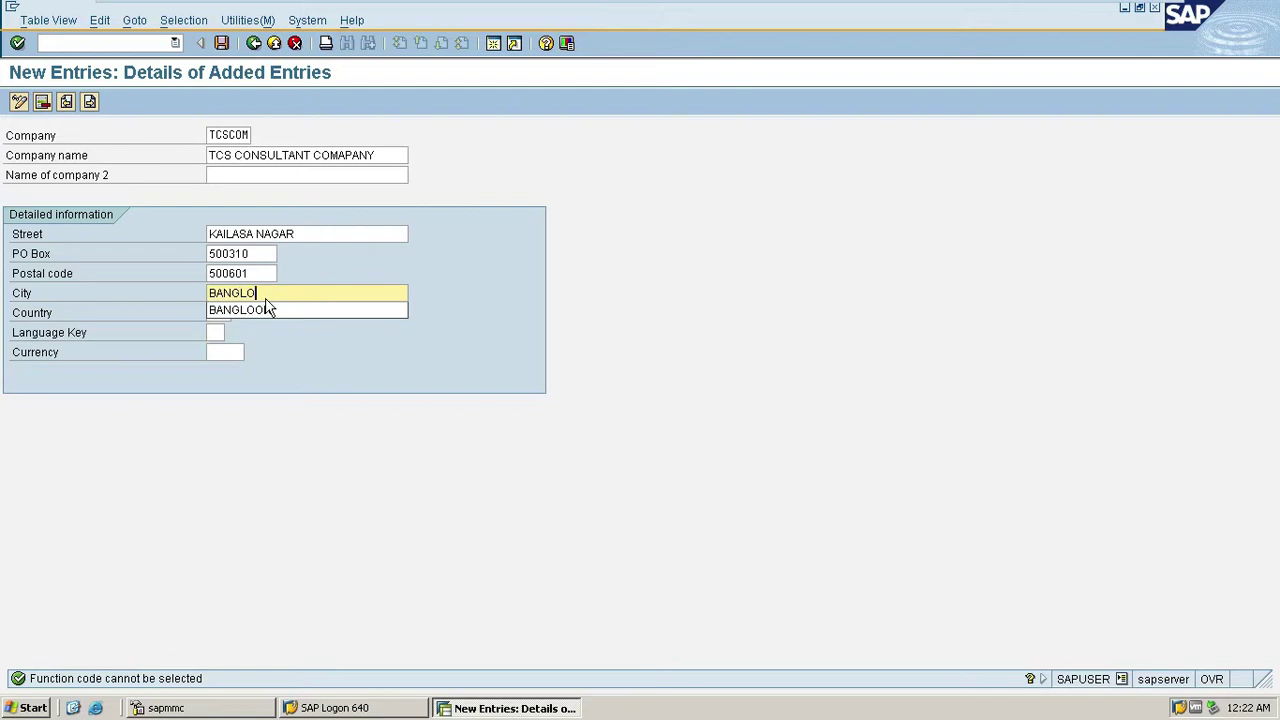
type("RE")
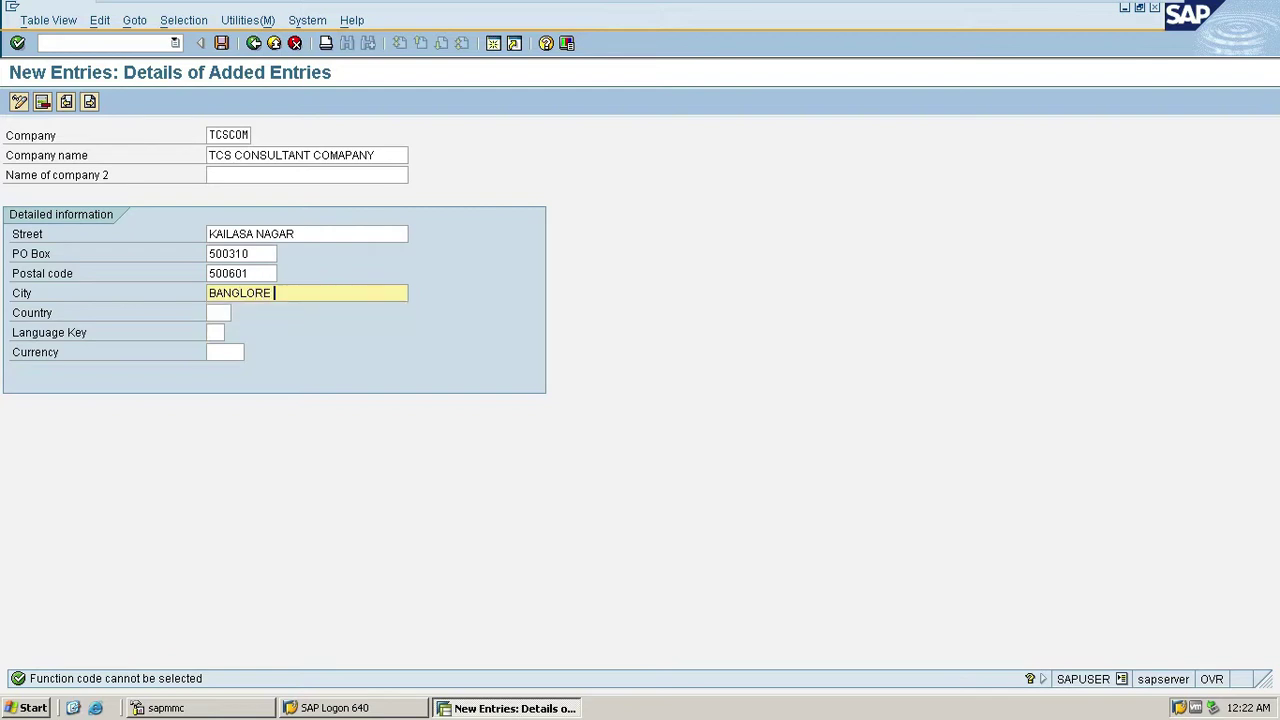
Set the company's country to IN, its language key to EN and its currency to INR.
key("Tab")
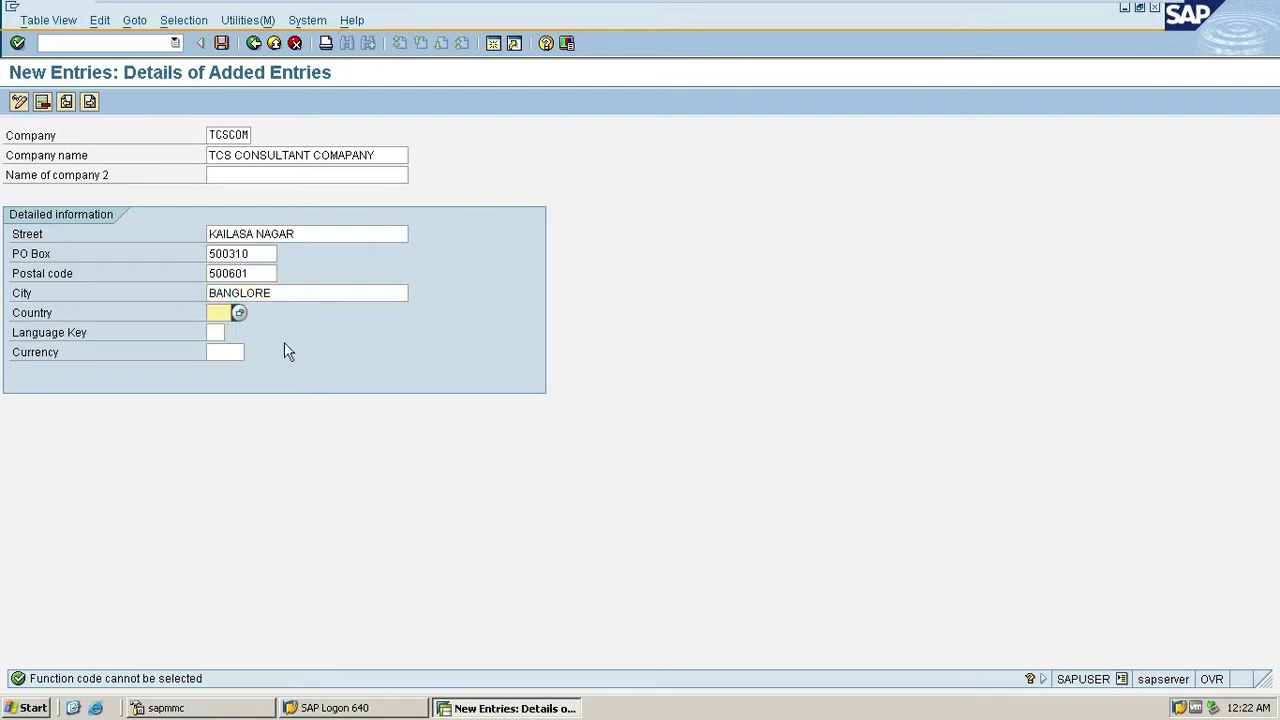
type("IN")
left_click(211, 332)
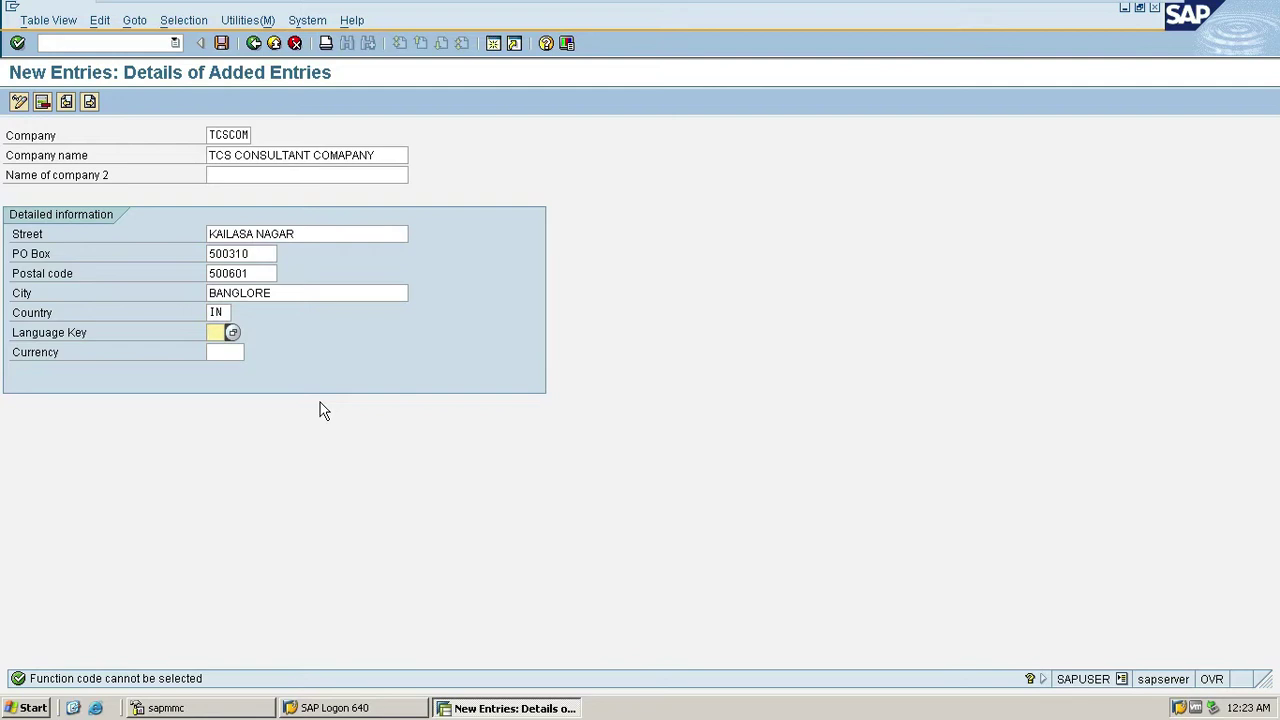
type("EN")
left_click(230, 352)
type("INR")
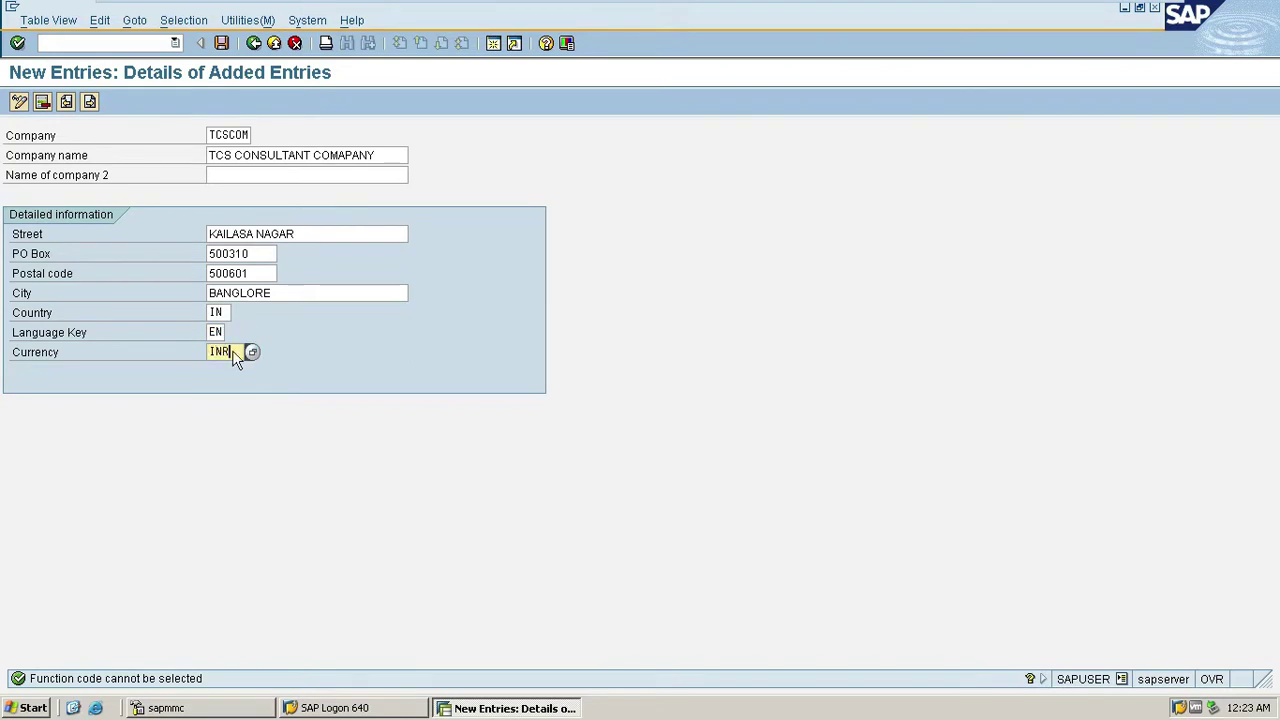
Validate the new company's details, and try INO as its currency.
key("Return")
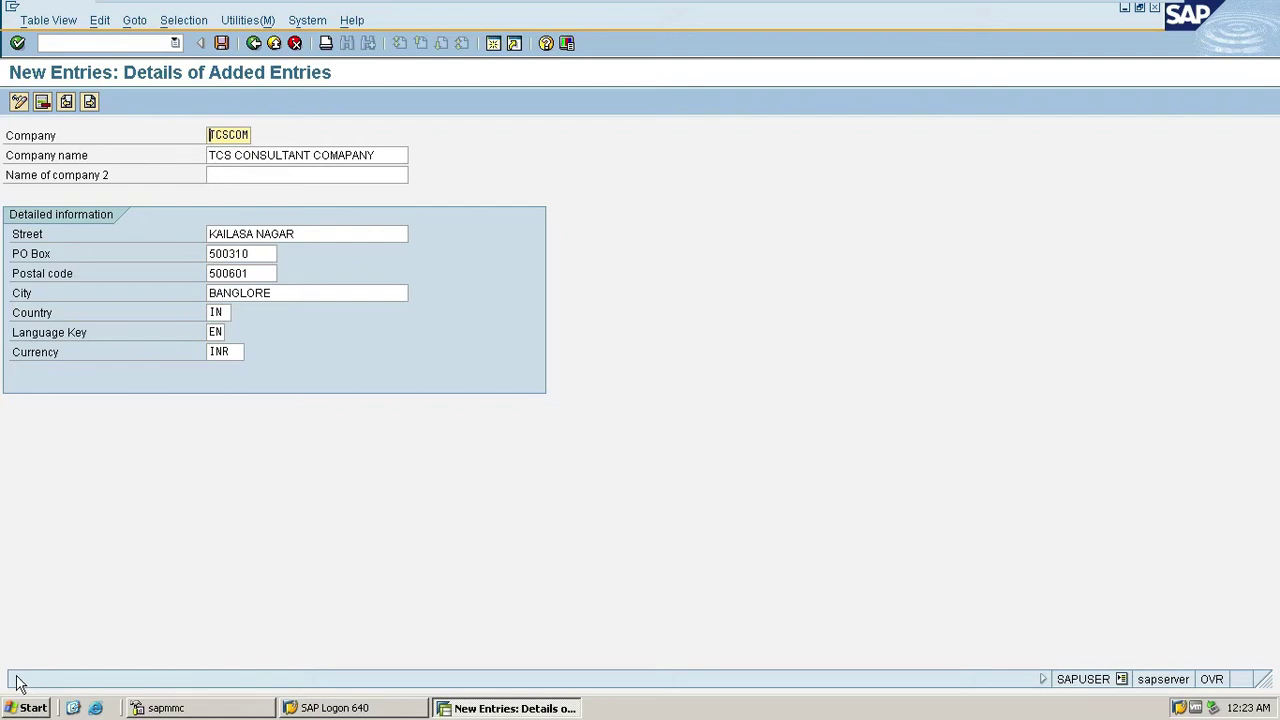
left_click(230, 352)
key("BackSpace")
type("INO")
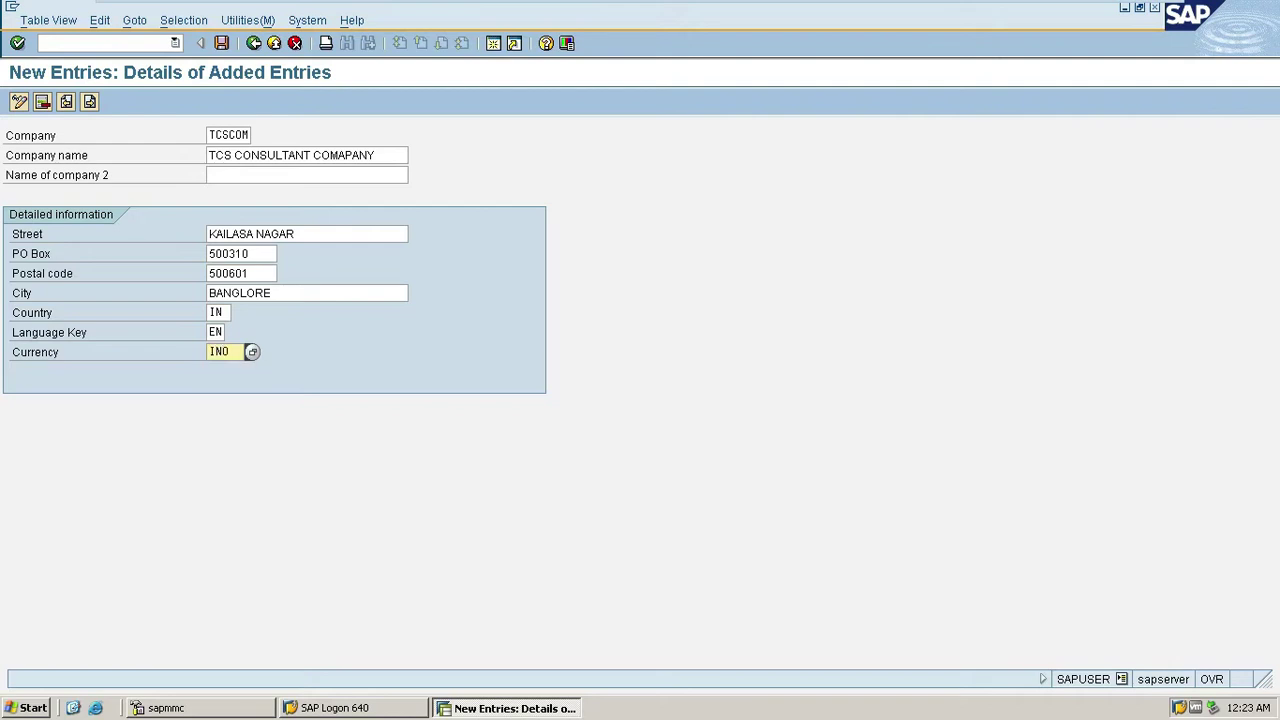
key("Return")
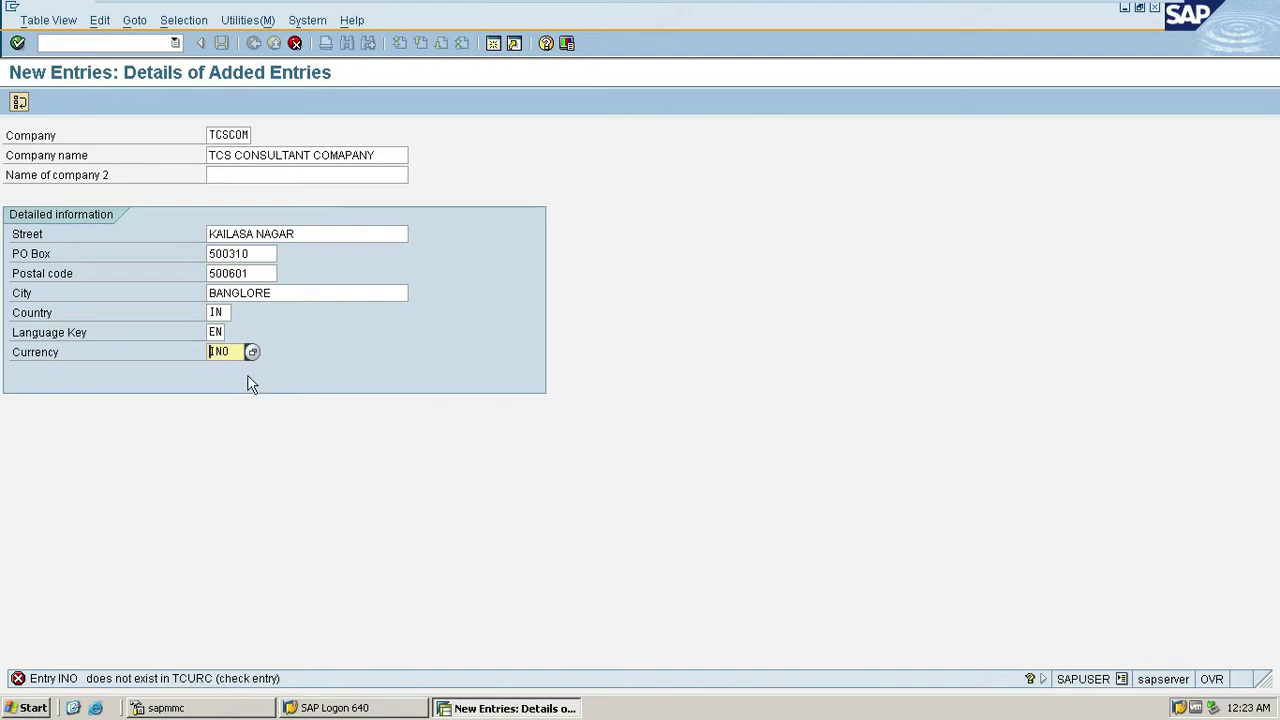
Correct the company's currency to INR and validate the entry.
double_click(236, 352)
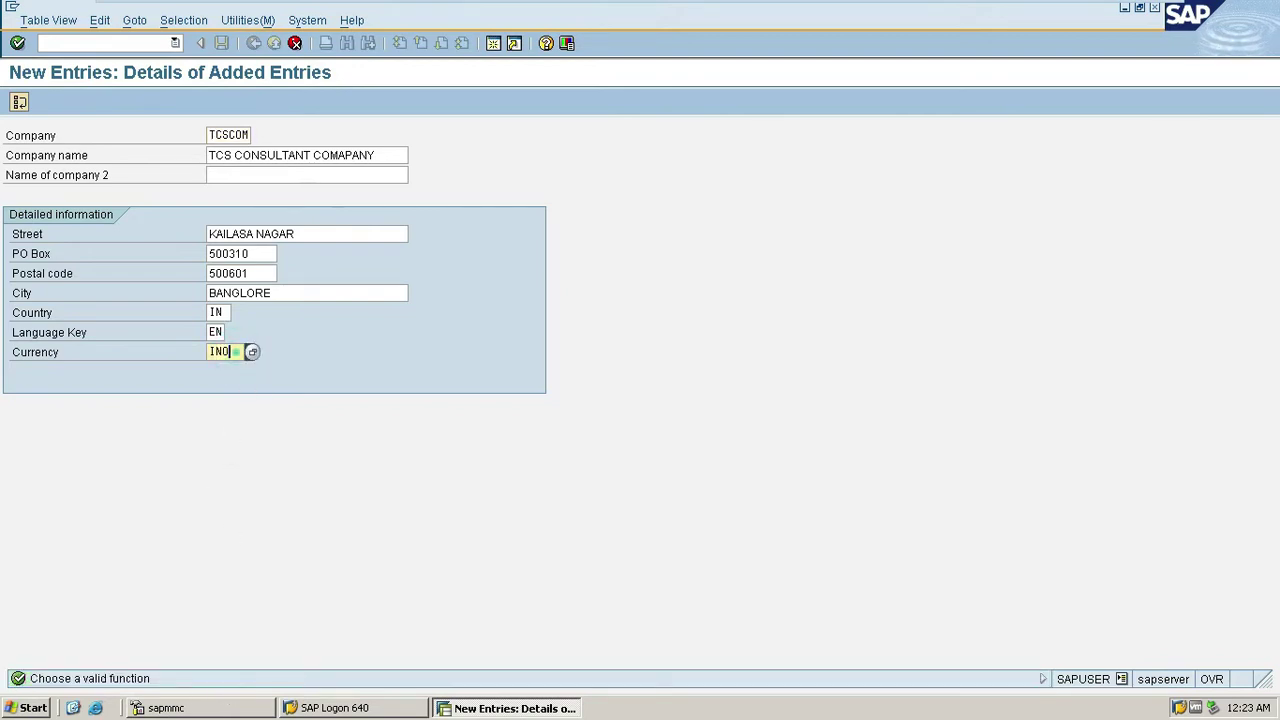
key("BackSpace")
type("R")
key("Return")
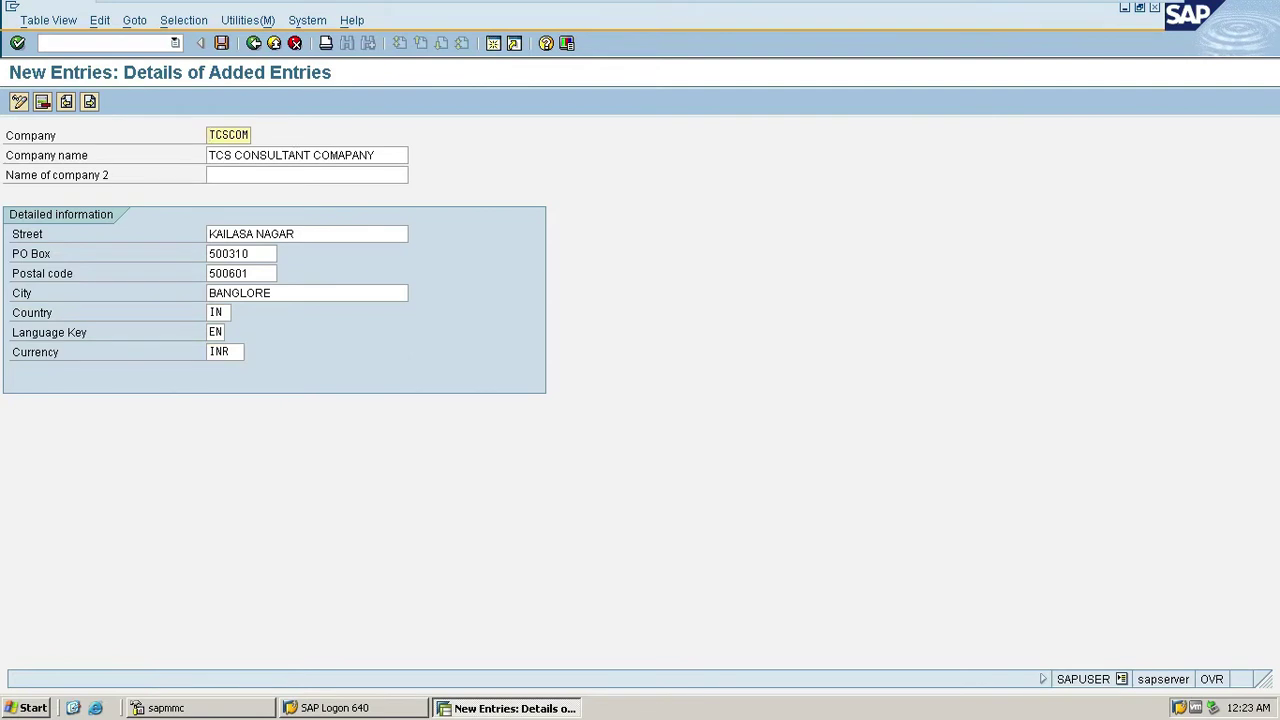
Save the new company and view the details of the customizing request proposed for it.
left_click(221, 39)
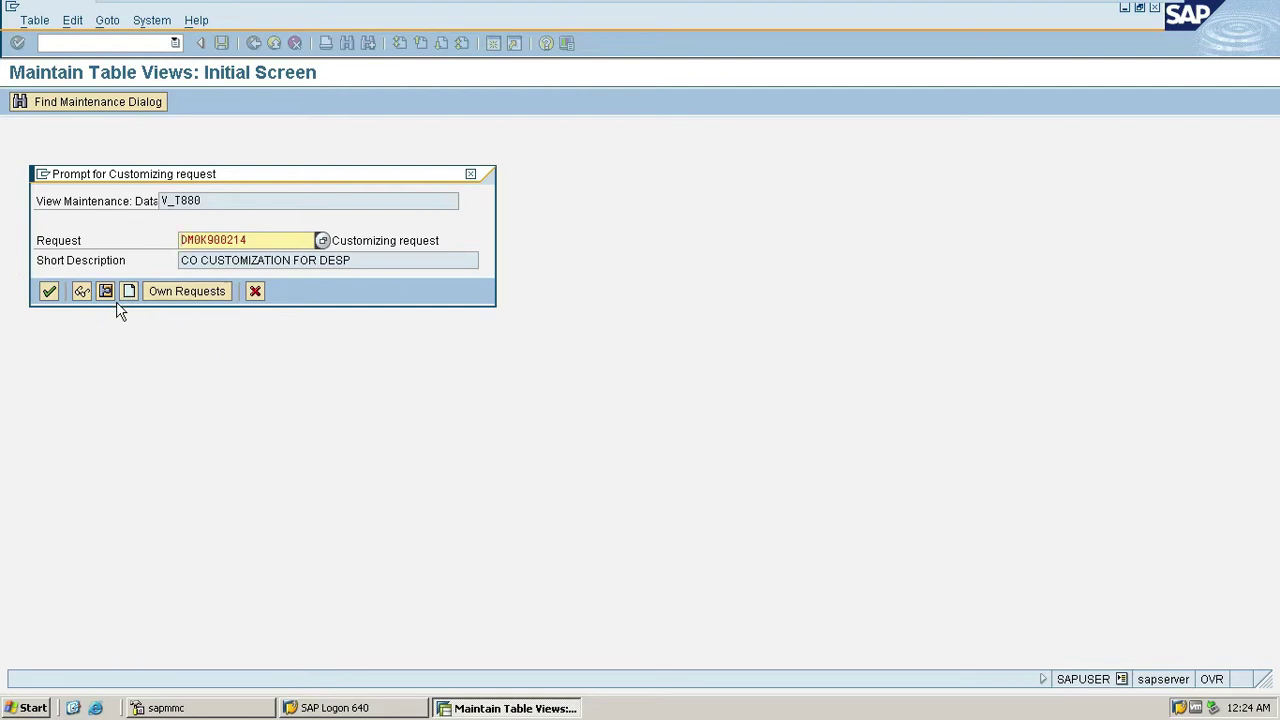
left_click(274, 241)
left_click_drag(274, 244, 181, 241)
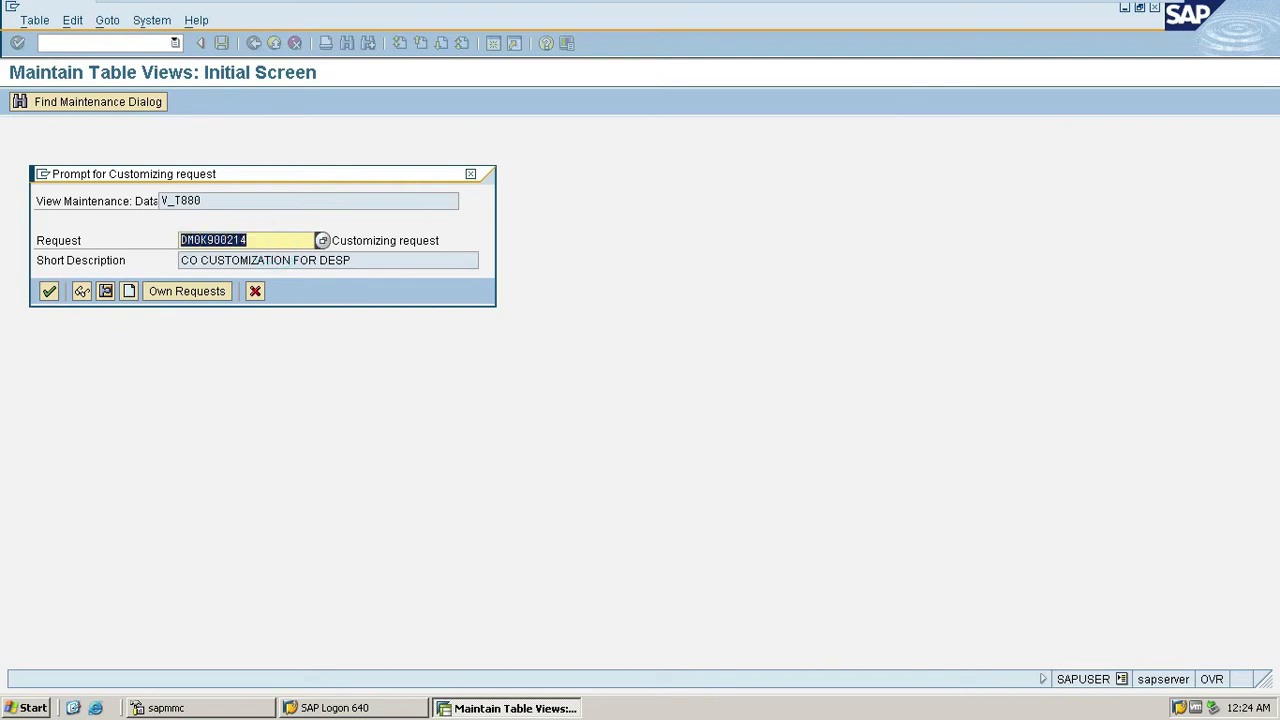
left_click(181, 241)
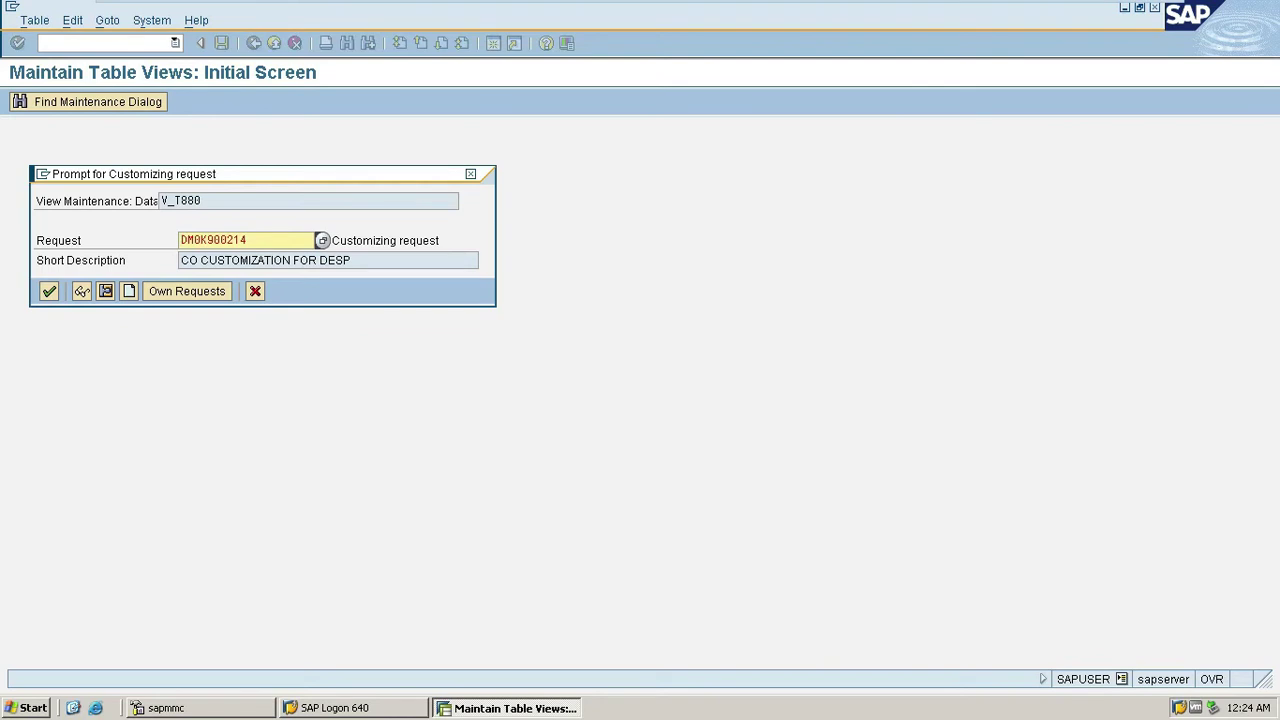
key("Return")
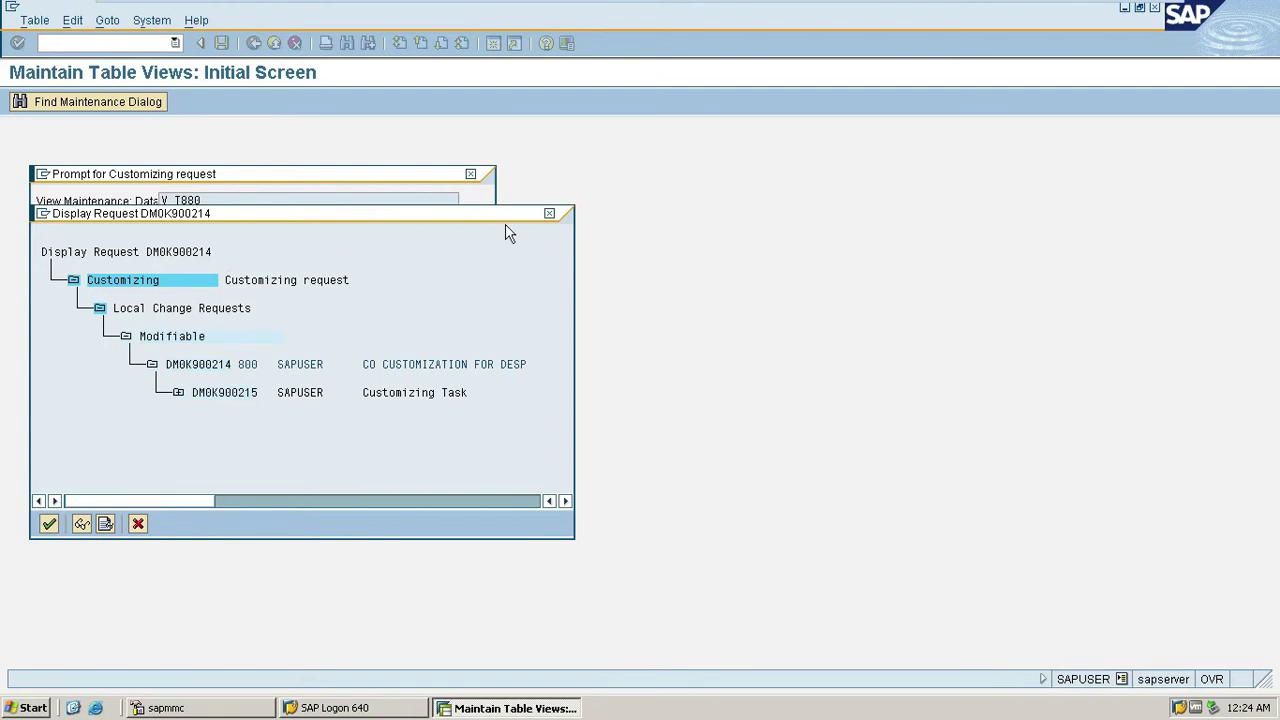
left_click(549, 213)
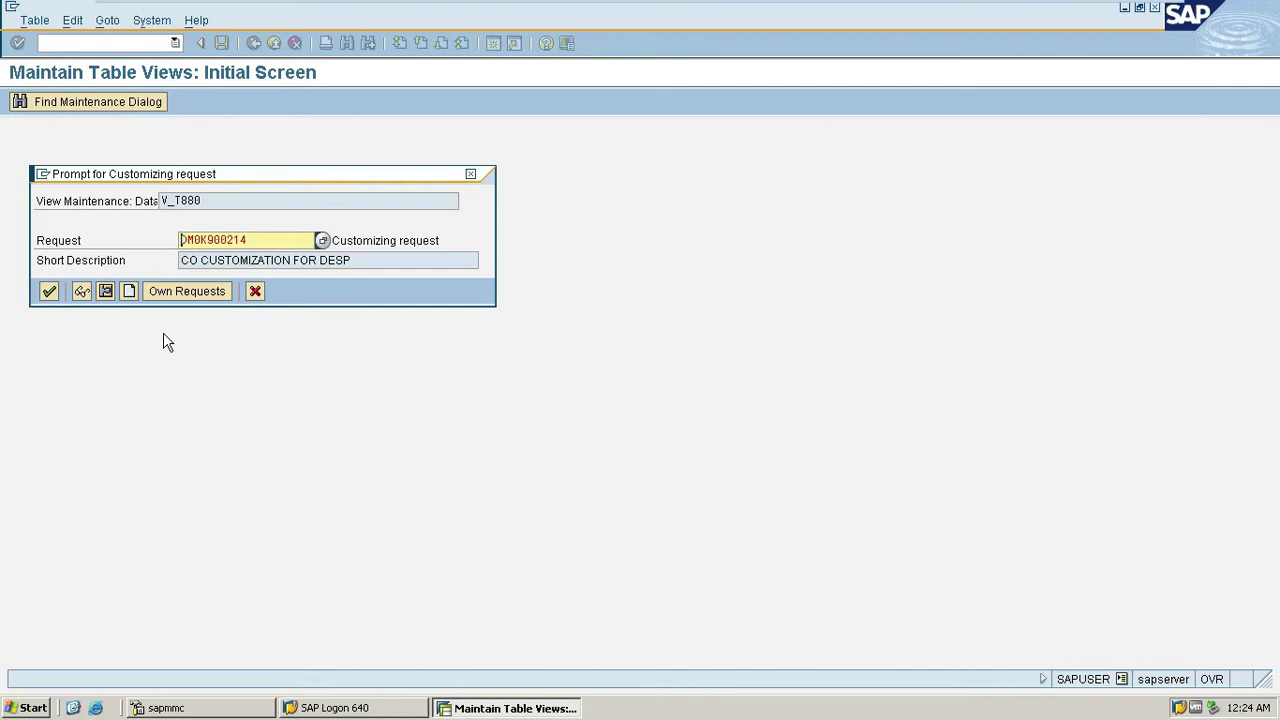
Create and save a new customizing request with the short description TCS CUSTOMS.
left_click(132, 291)
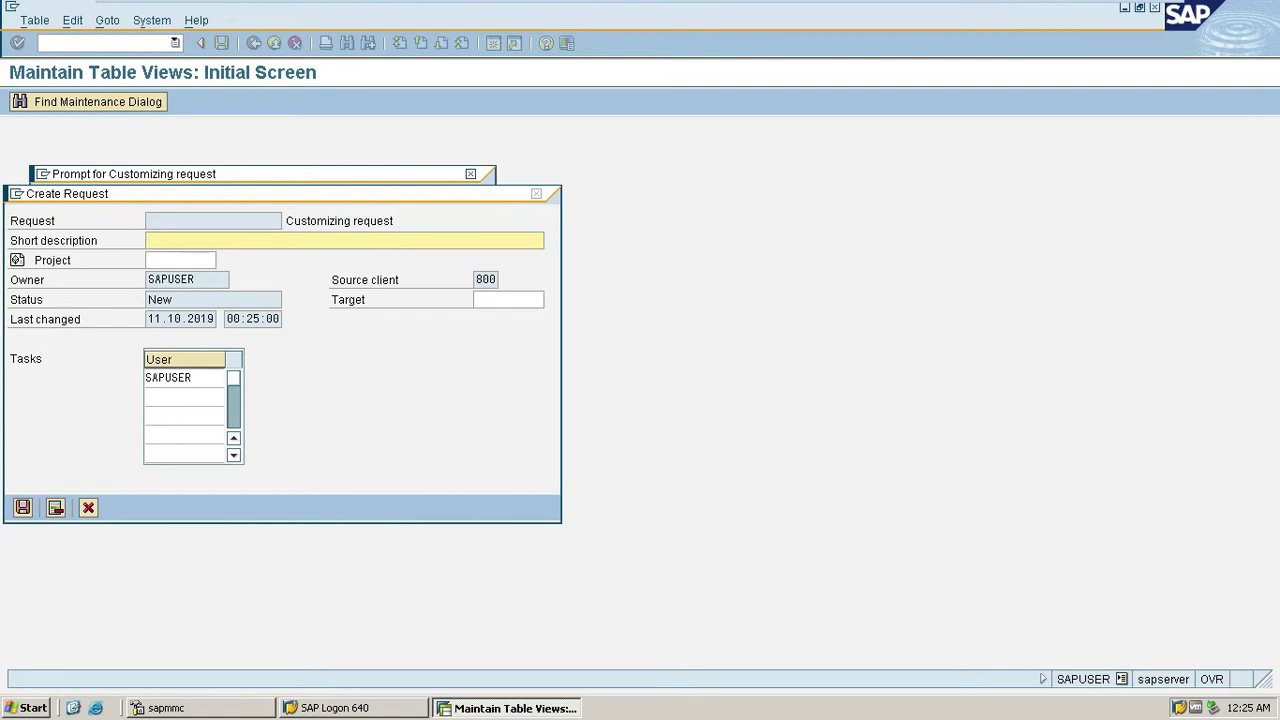
type("TCS CUSTOMS")
left_click(22, 508)
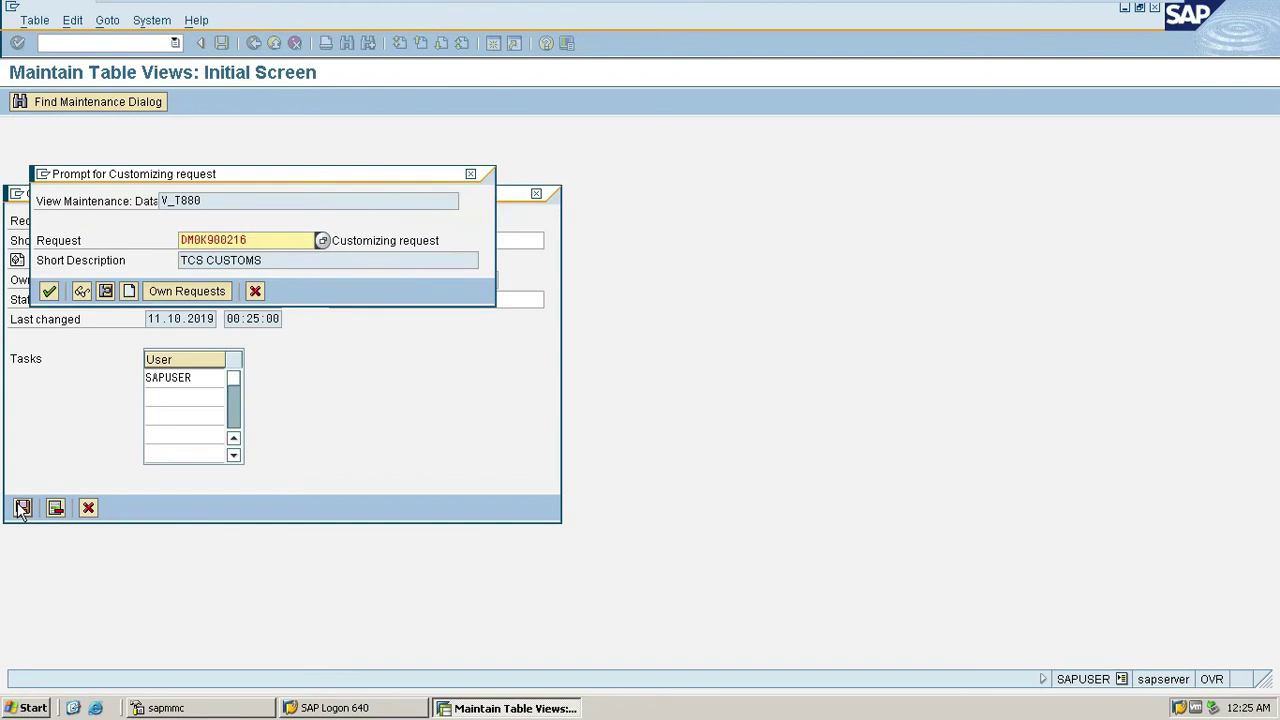
Examine the structure and task of the TCS CUSTOMS request, and return to the request prompt.
left_click(248, 240)
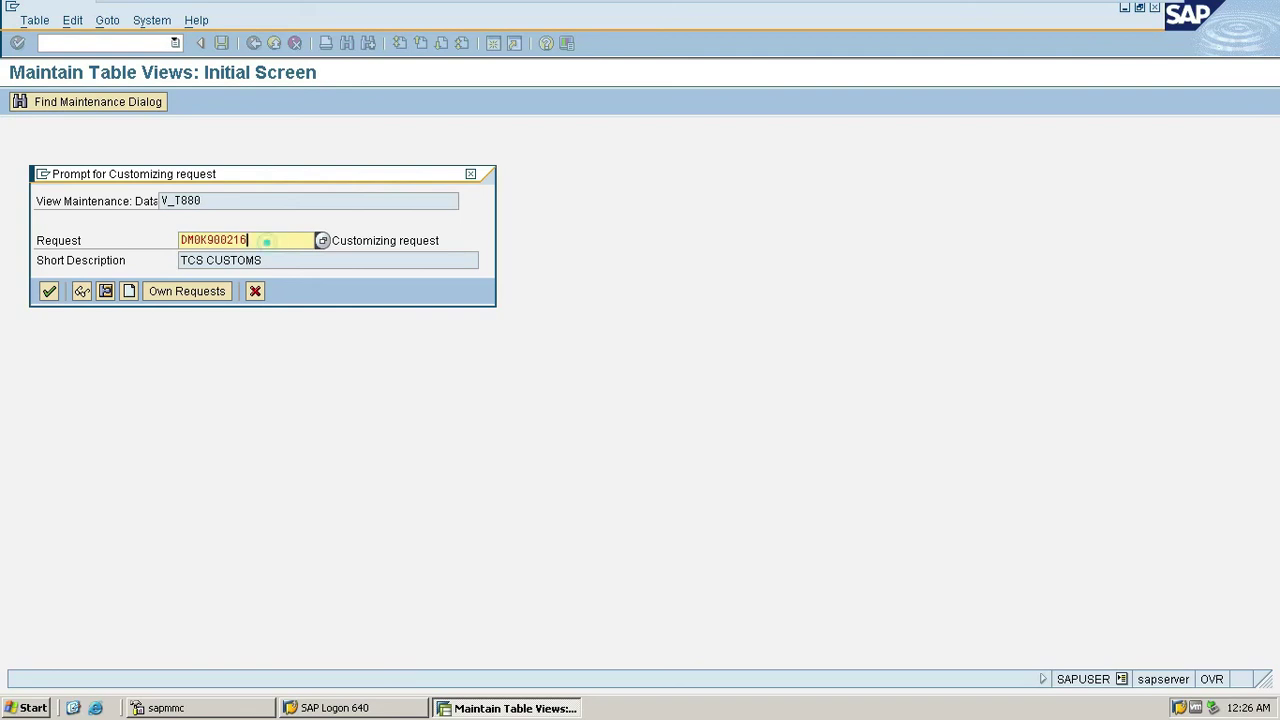
left_click_drag(248, 240, 180, 242)
left_click(178, 258)
double_click(258, 244)
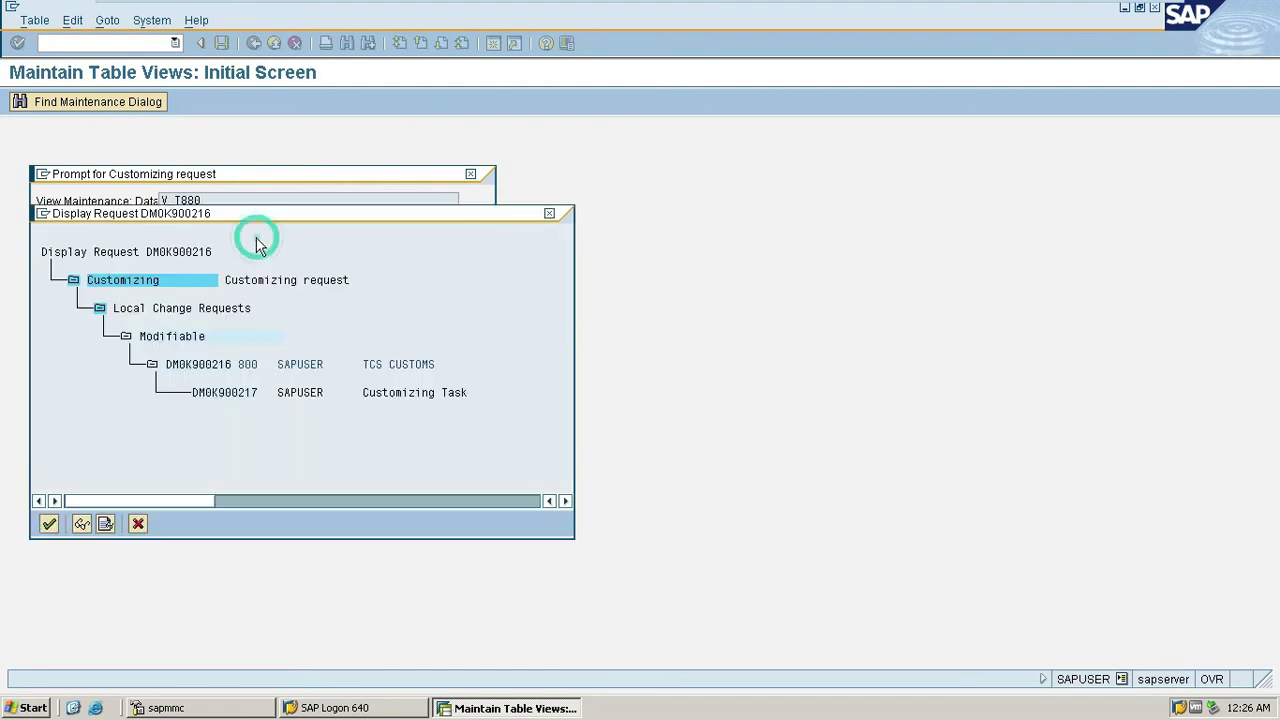
left_click(556, 215)
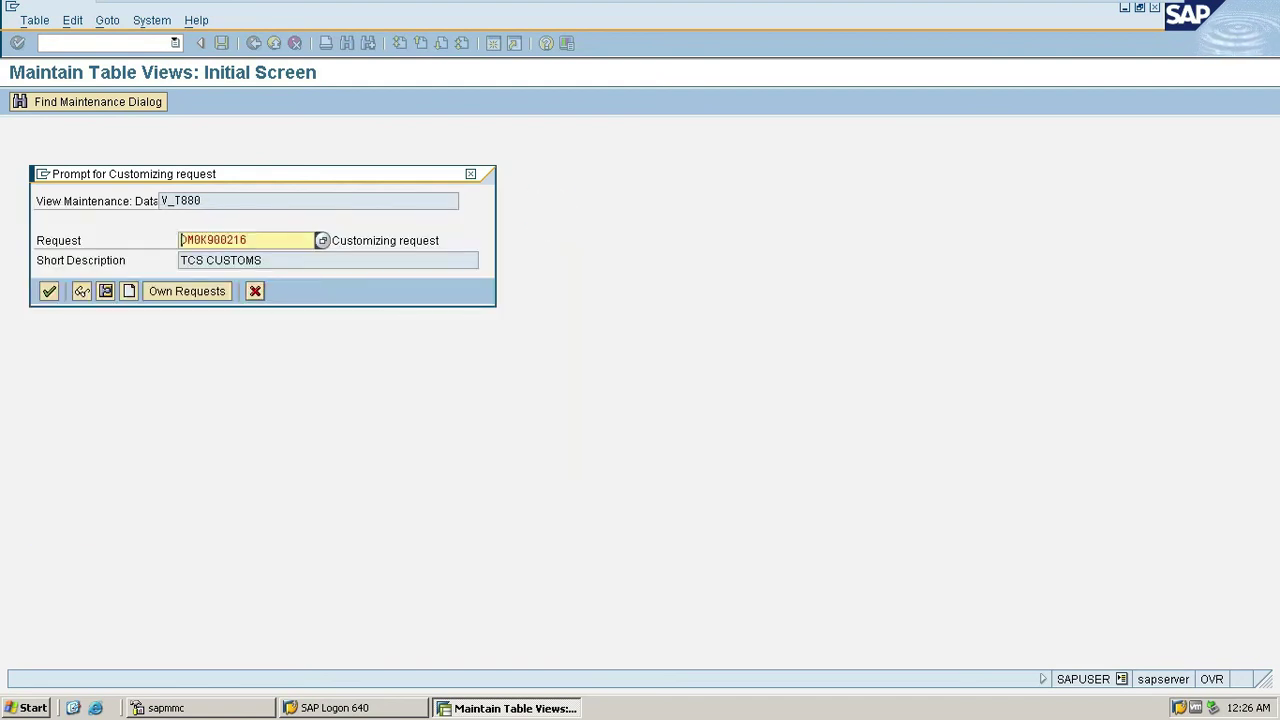
double_click(258, 240)
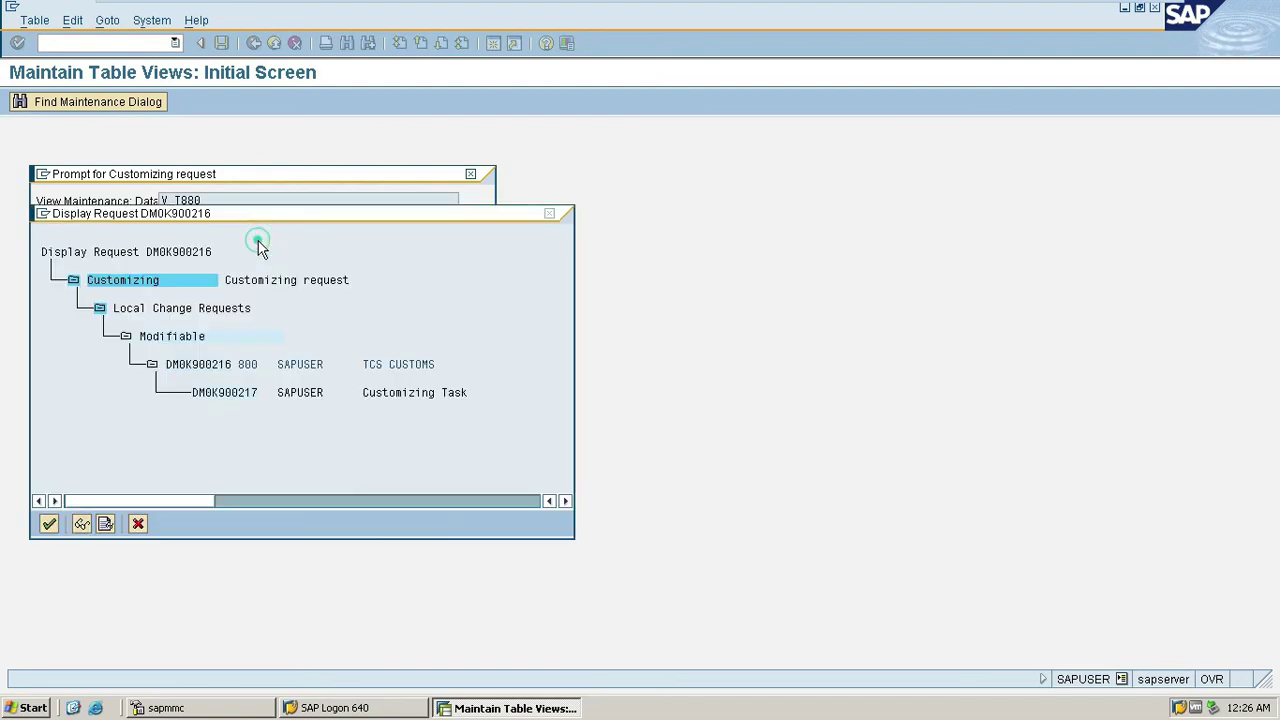
left_click(549, 213)
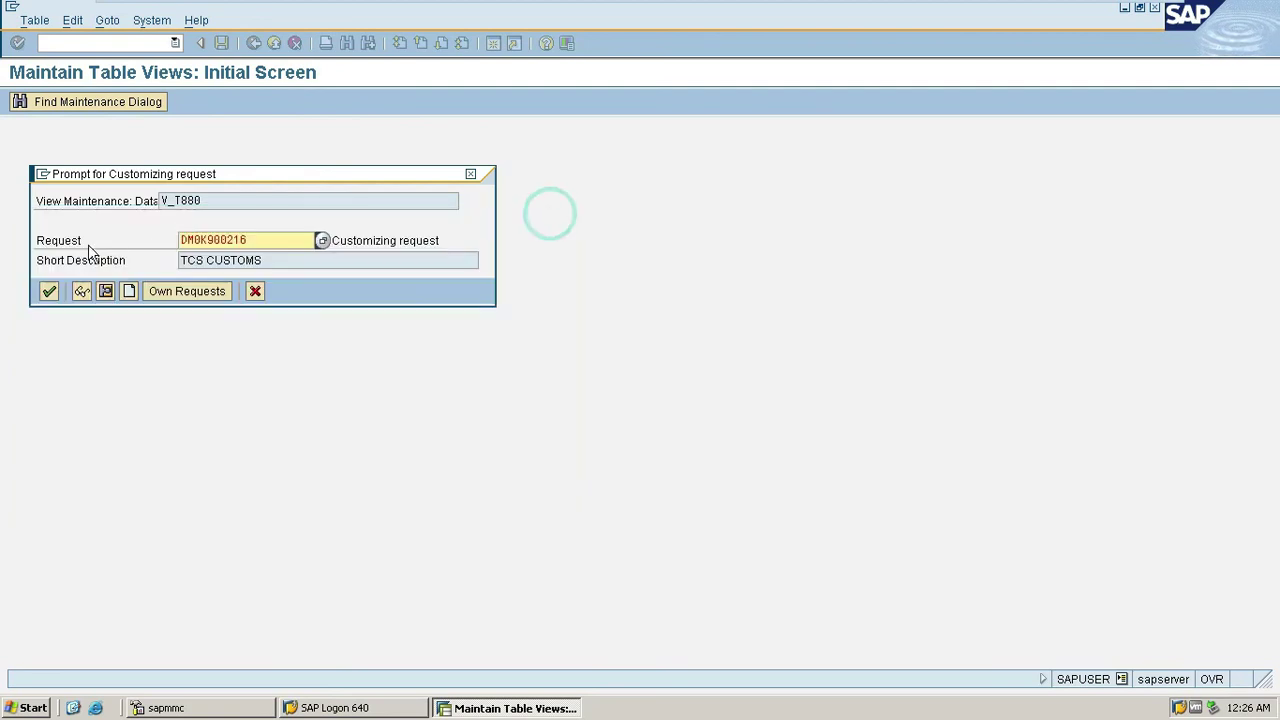
Record the new company in the TCS CUSTOMS request and save the entry.
left_click(49, 292)
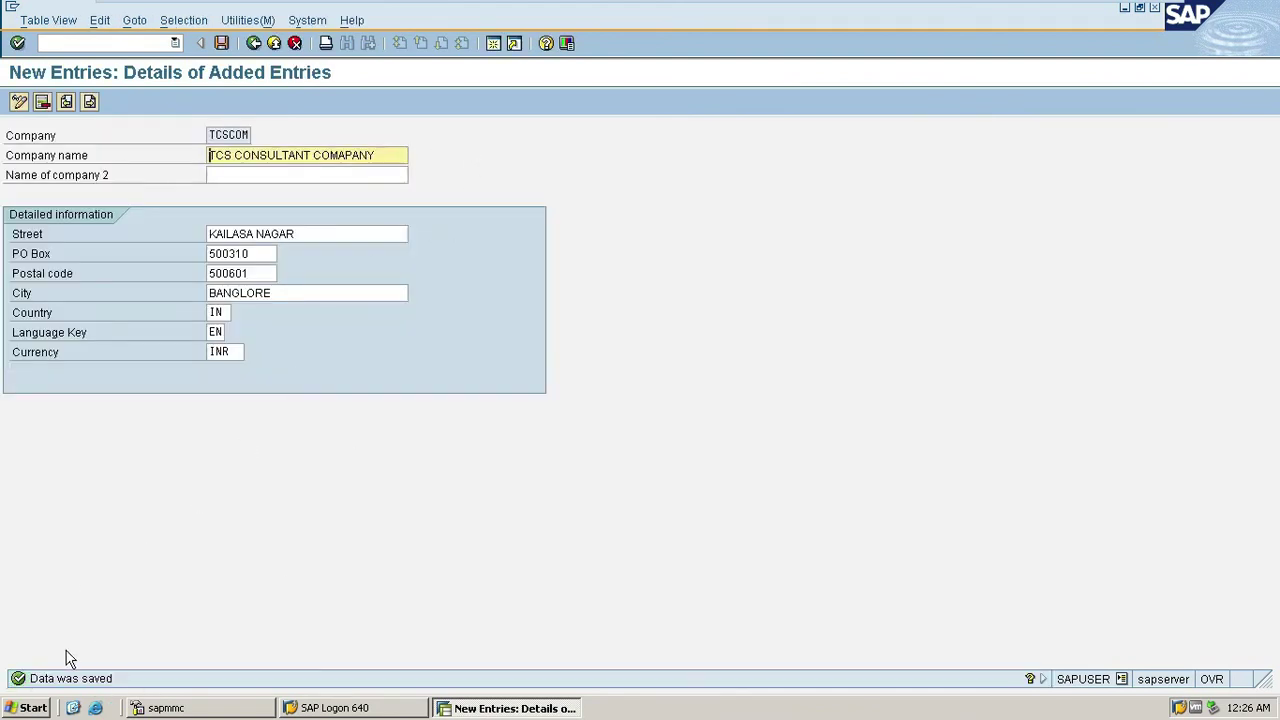
left_click(224, 43)
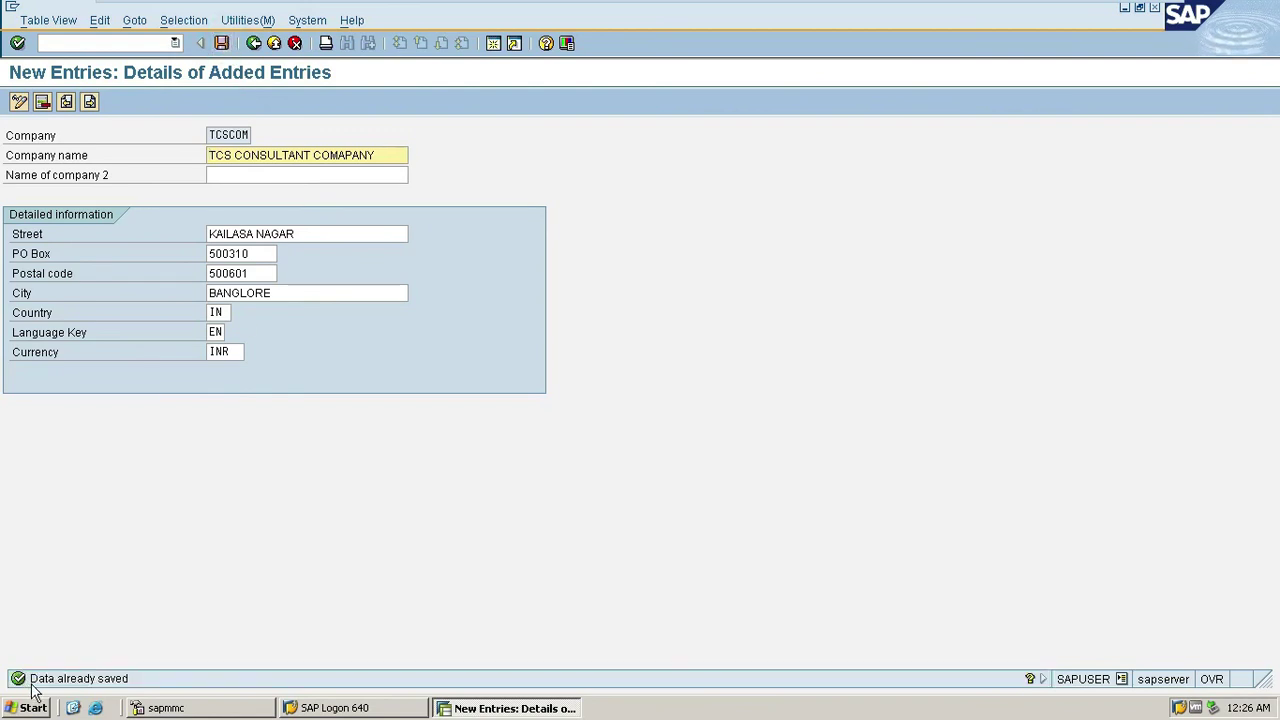
left_click(212, 560)
left_click(1116, 10)
left_click(1101, 702)
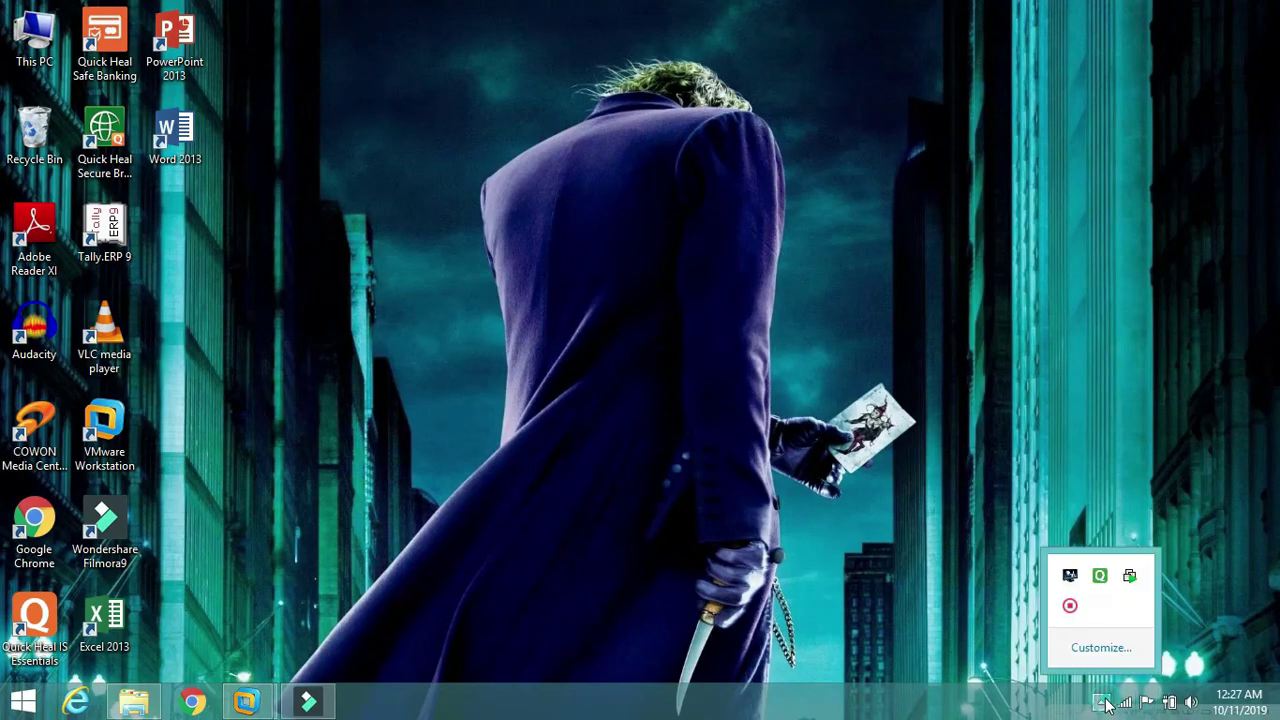
left_click(1068, 605)
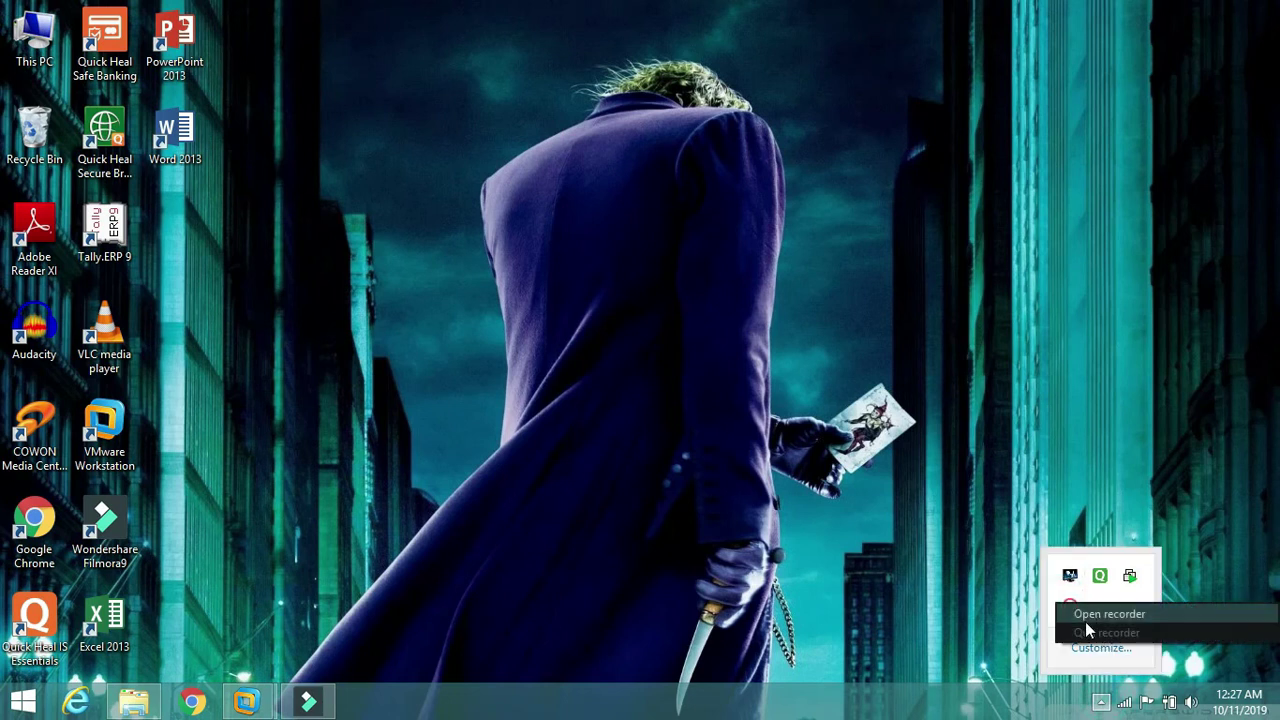